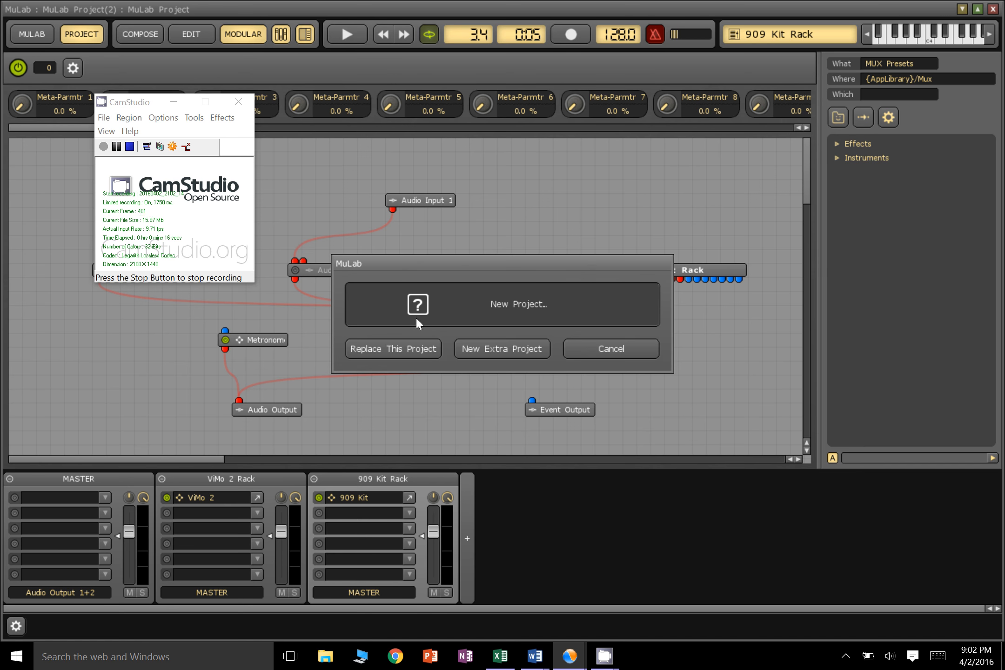
Create a new extra project and add a one-bar sequence at bar 1 on the Basic Synth Rack track
left_click(496, 351)
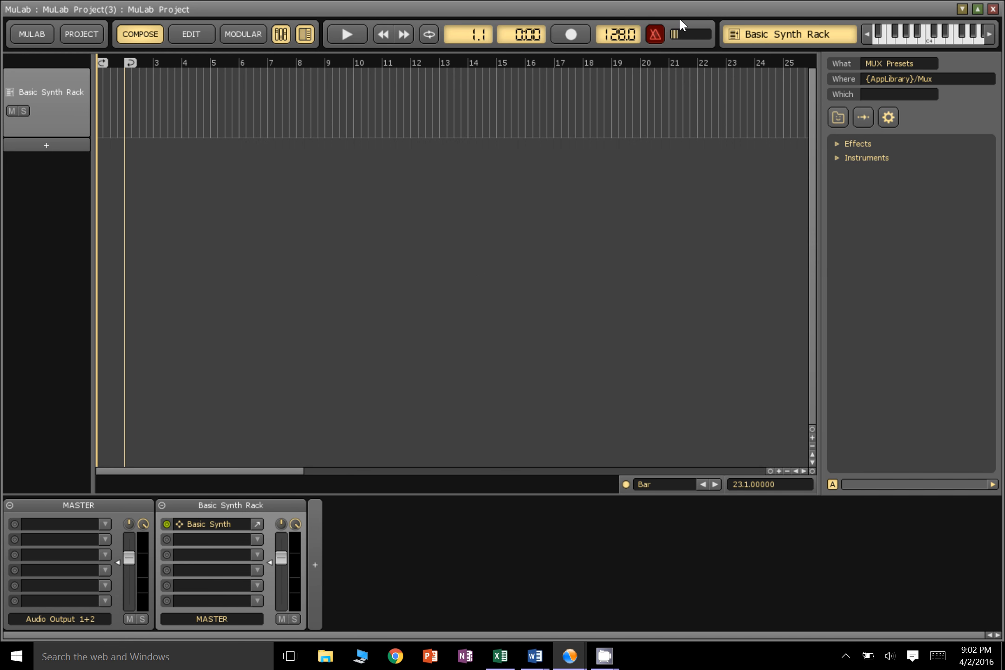
left_click_drag(678, 11, 660, 69)
left_click(963, 66)
left_click(117, 108)
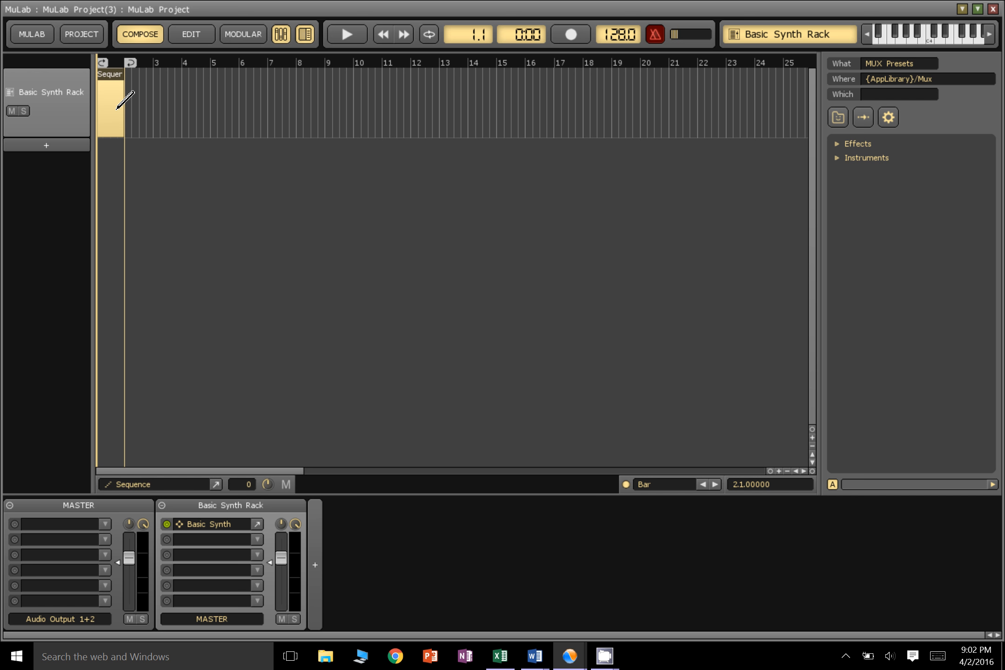
Open the sequence in the note editor and audition a few keys on the piano keyboard
left_click(185, 40)
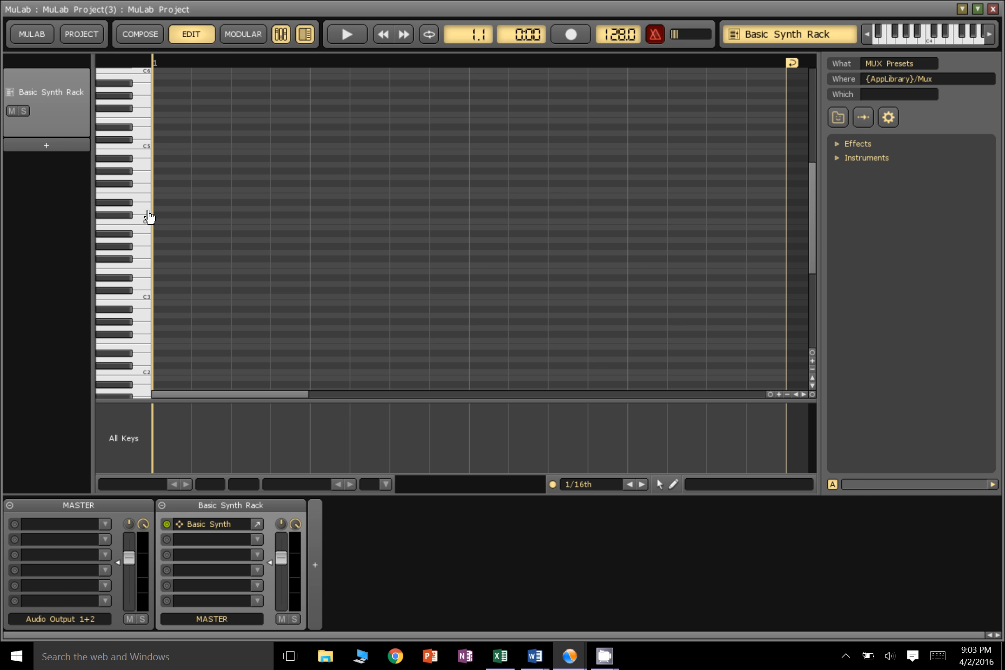
left_click(128, 234)
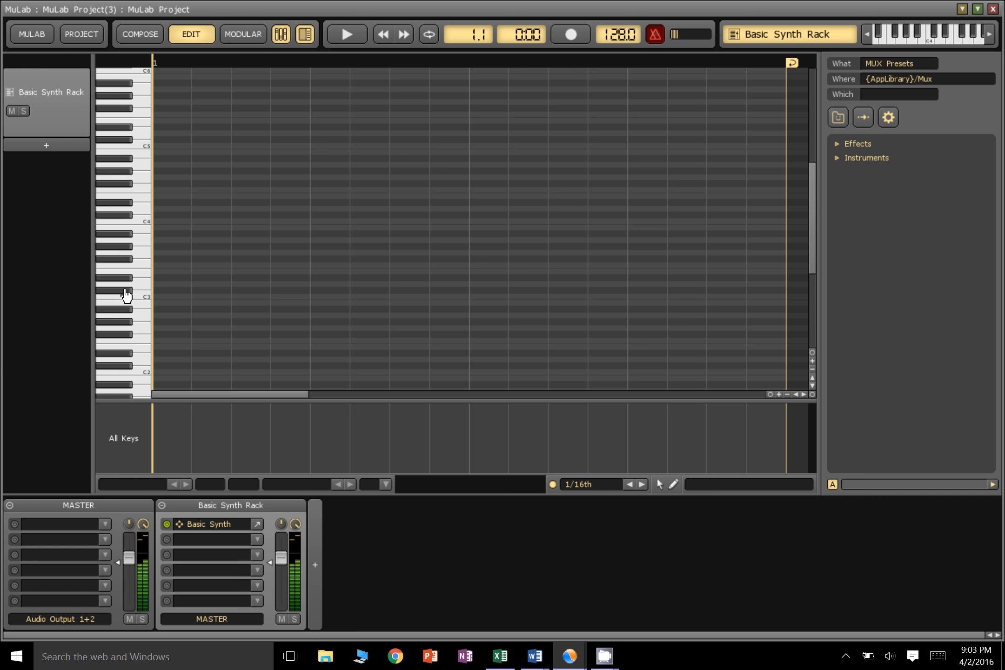
left_click(132, 337)
left_click(132, 338)
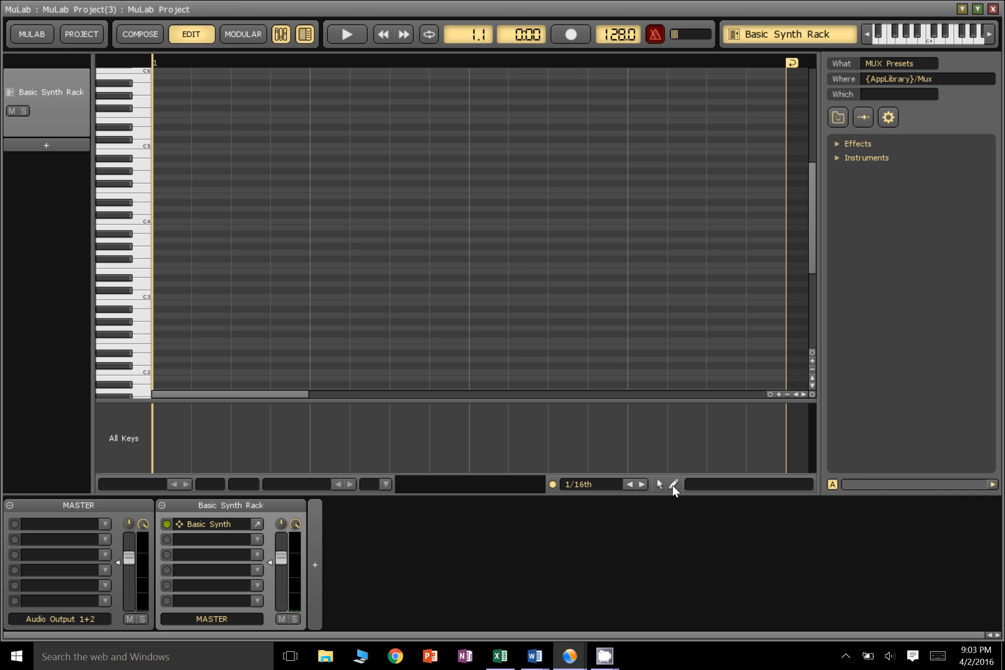
Draw seven 1/16th notes spaced across the bar with the pencil: D5, C4, G4, C#4, F#4, C5 and E5
left_click(674, 485)
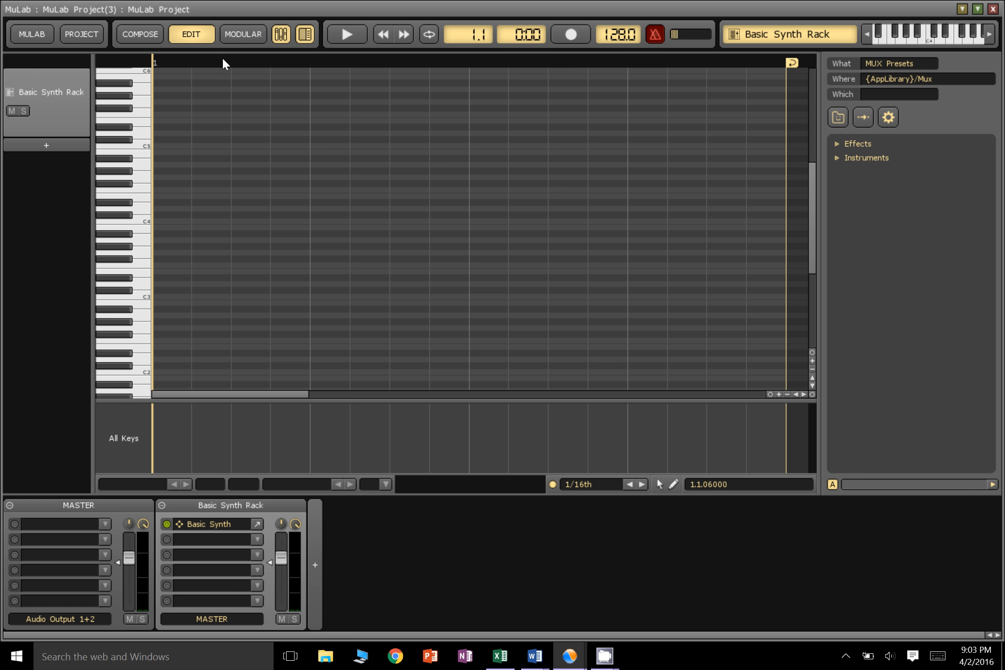
left_click(183, 134)
left_click(298, 221)
left_click(326, 178)
left_click(479, 215)
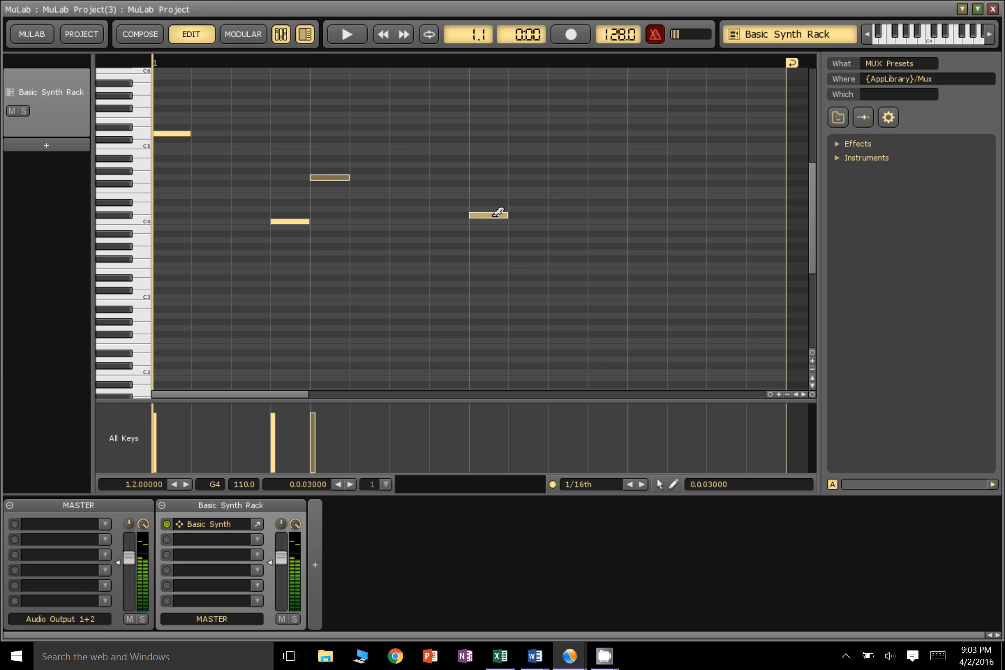
left_click(559, 183)
left_click(670, 146)
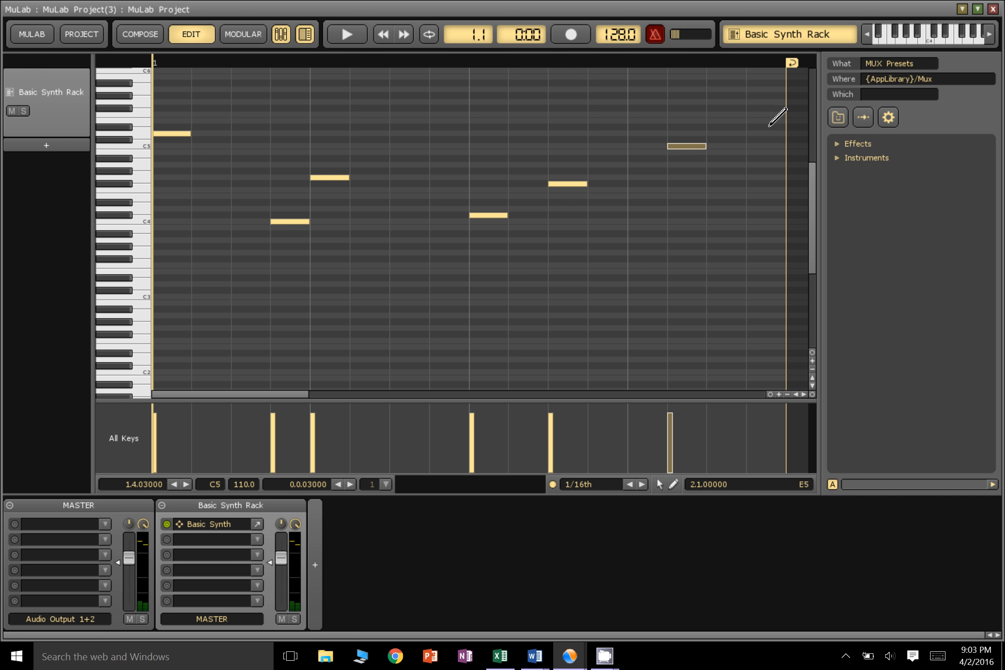
left_click(766, 121)
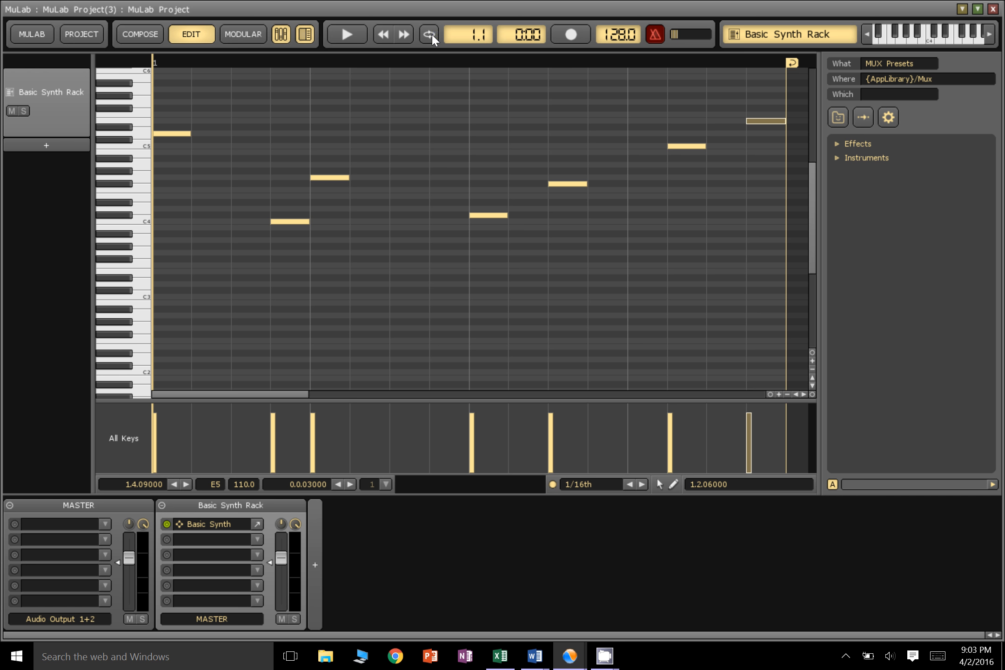
Play the sequence in a loop, stop it, and delete the E5 note at the end of the bar
left_click(344, 36)
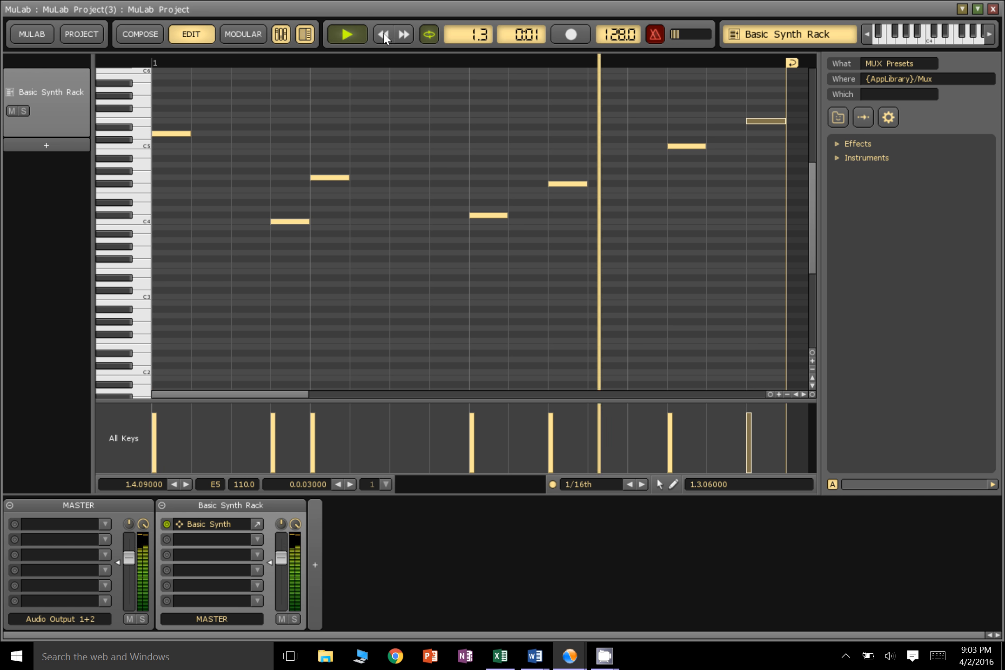
left_click(354, 35)
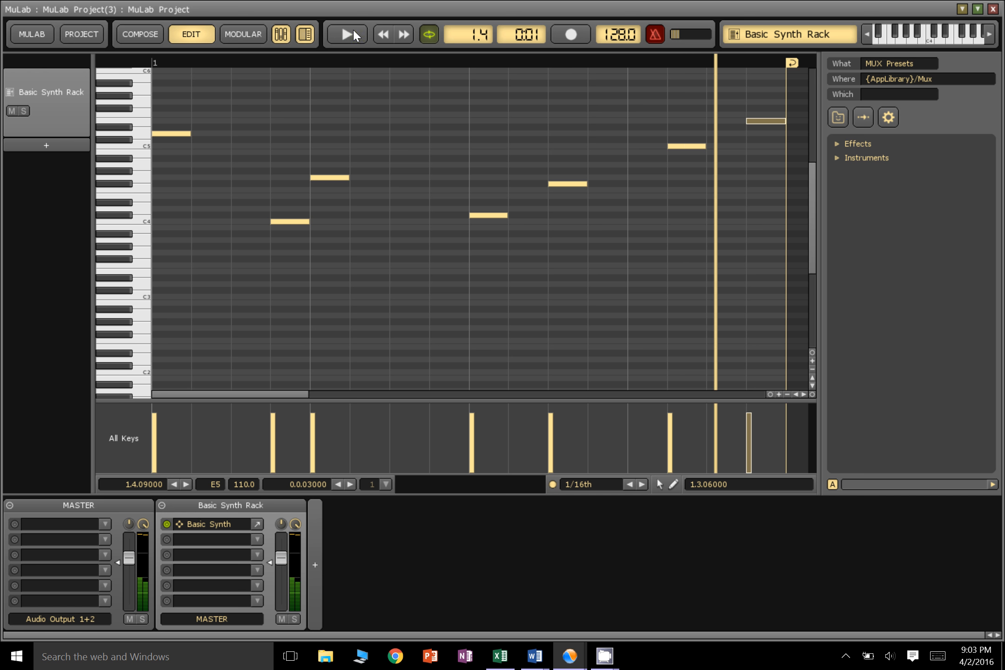
left_click(764, 120)
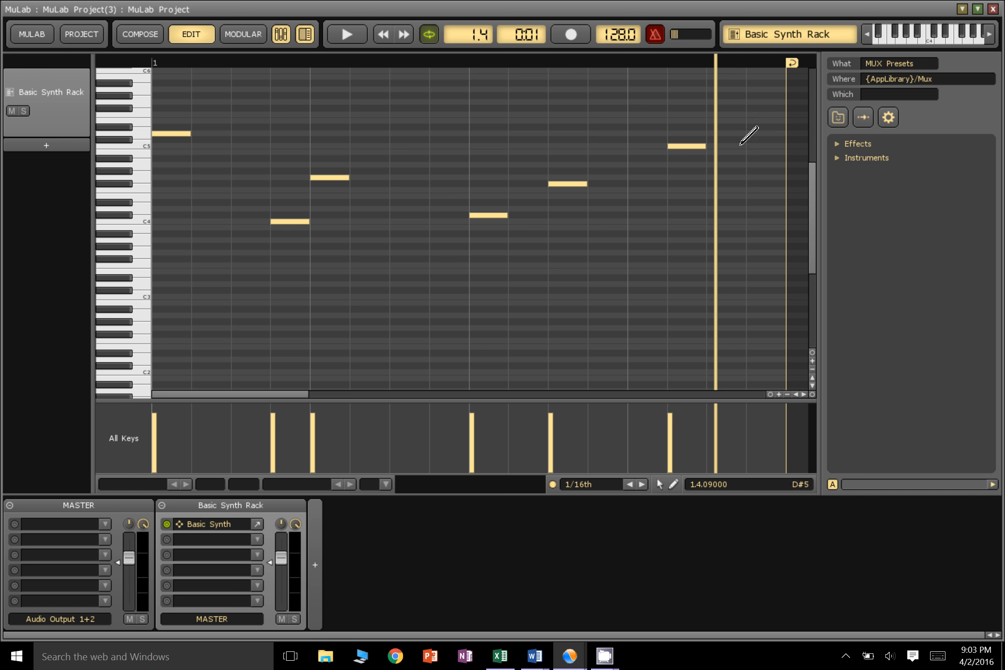
Open the Basic Synth front panel, redraw the OSC B and OSC A waveforms freehand, and change the vibrato waveform to a saw shape
left_click(257, 525)
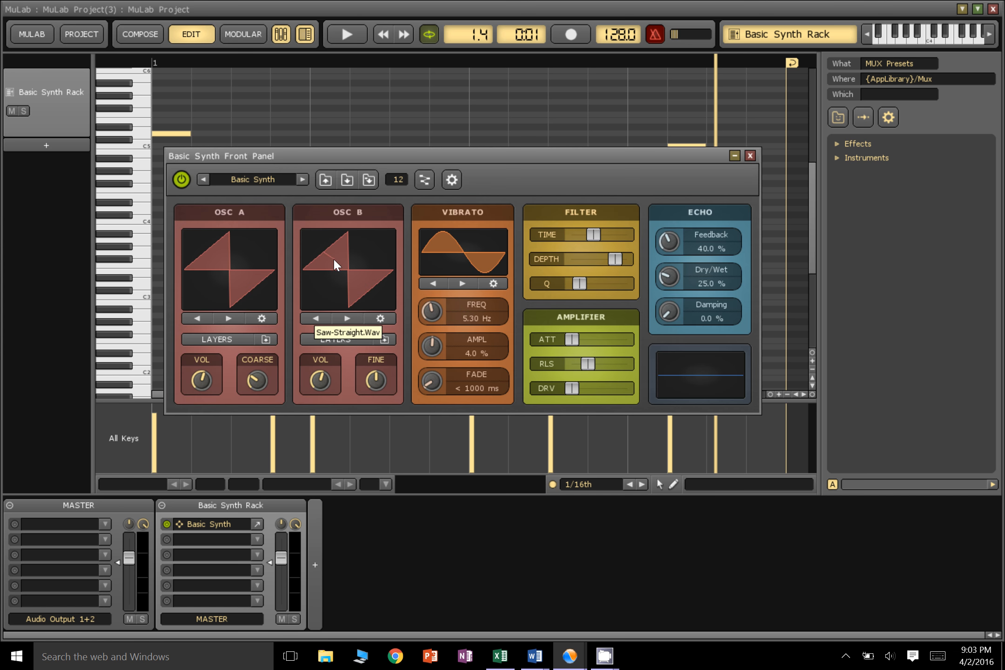
left_click_drag(371, 266, 374, 235)
mouse_move(208, 243)
left_mouse_down()
mouse_move(211, 296)
mouse_move(253, 233)
left_mouse_up()
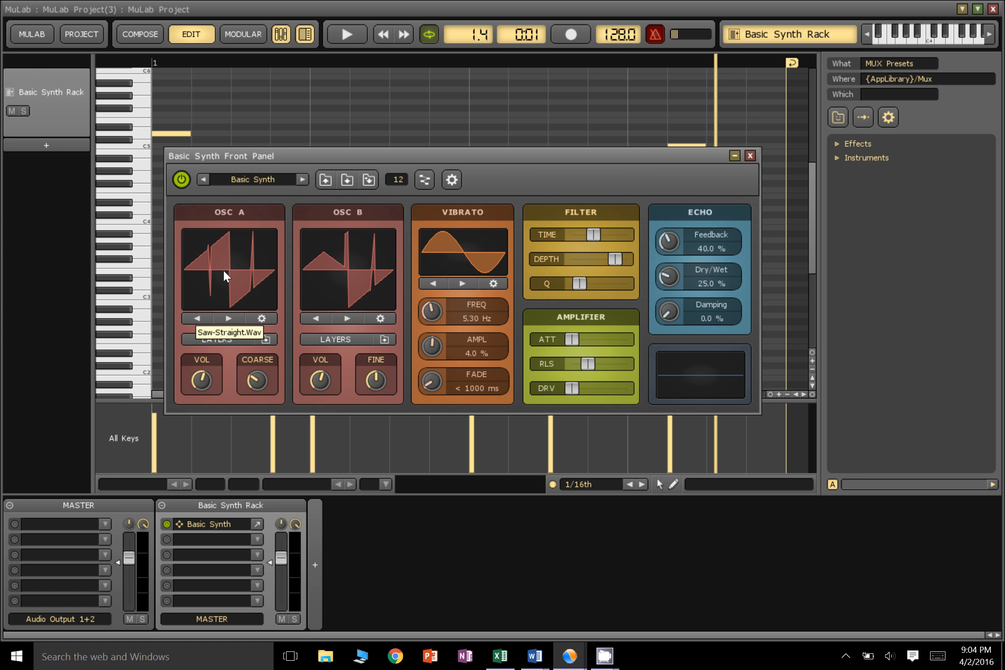
left_click_drag(224, 271, 213, 302)
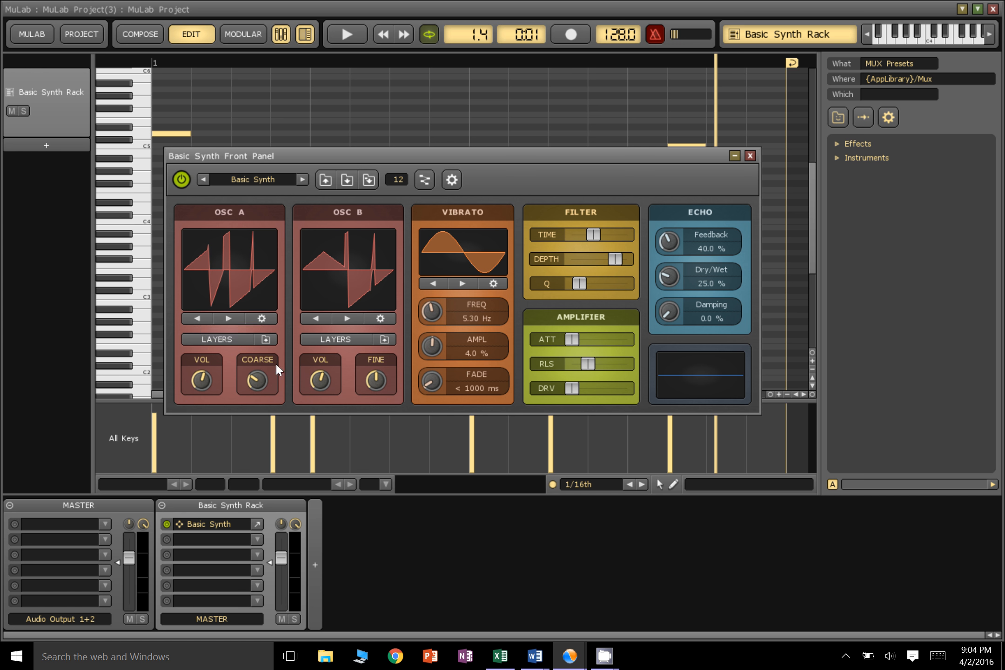
left_click(441, 280)
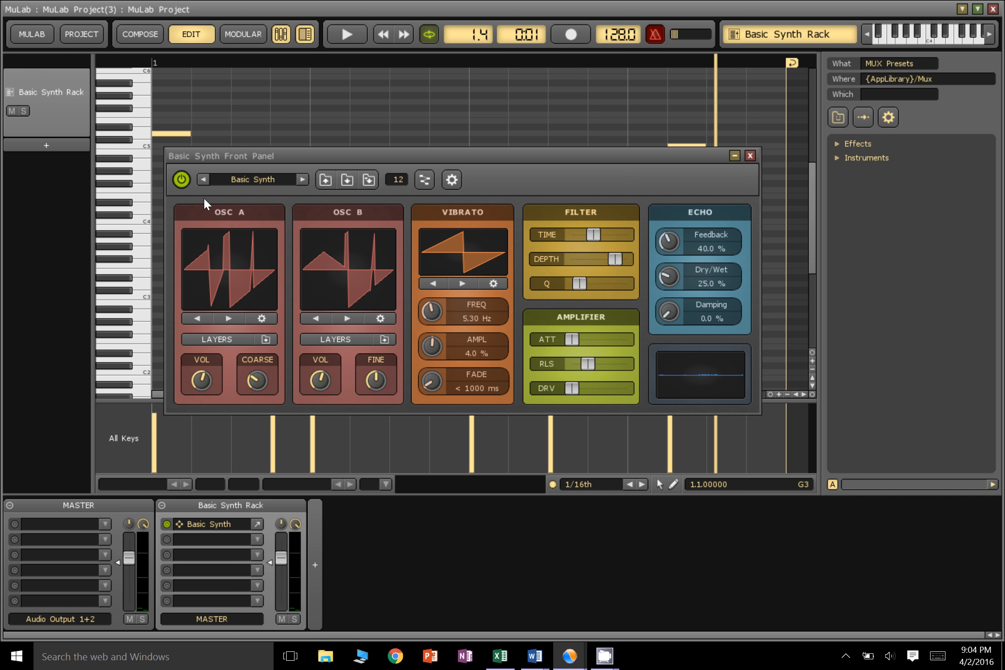
Switch the instrument preset from Basic Synth to JAAMS 3 and audition it on a few low keys
left_click(301, 180)
left_click(302, 179)
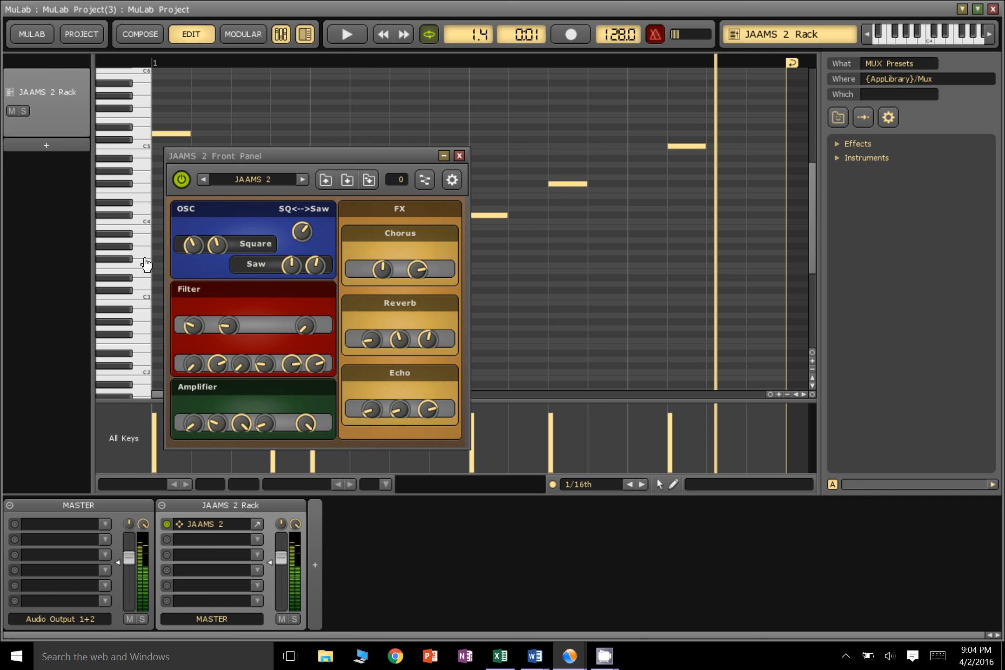
left_click(302, 180)
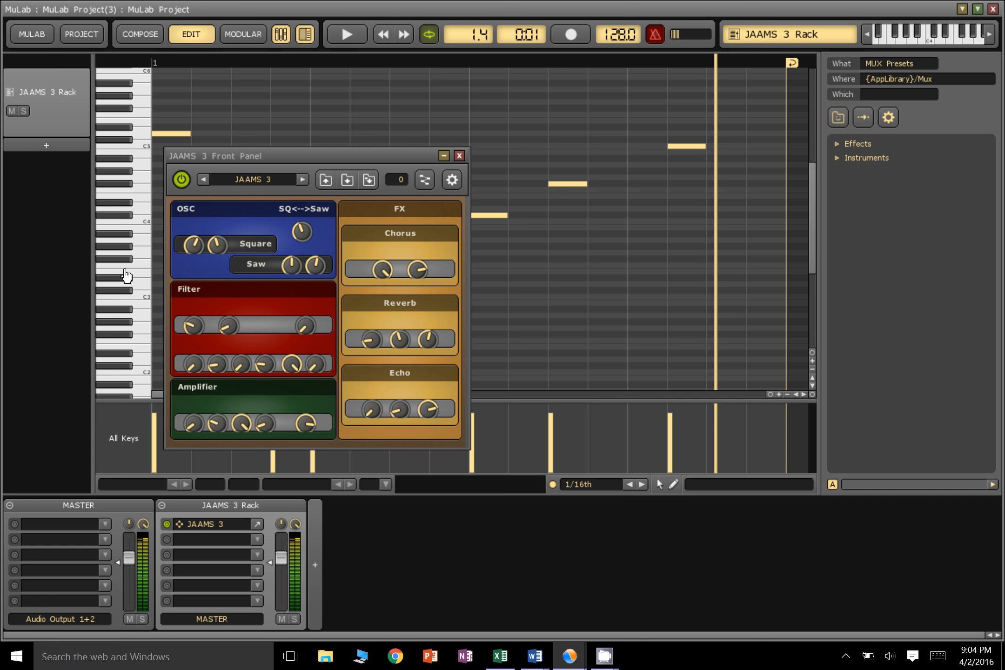
left_click(133, 327)
left_click(130, 349)
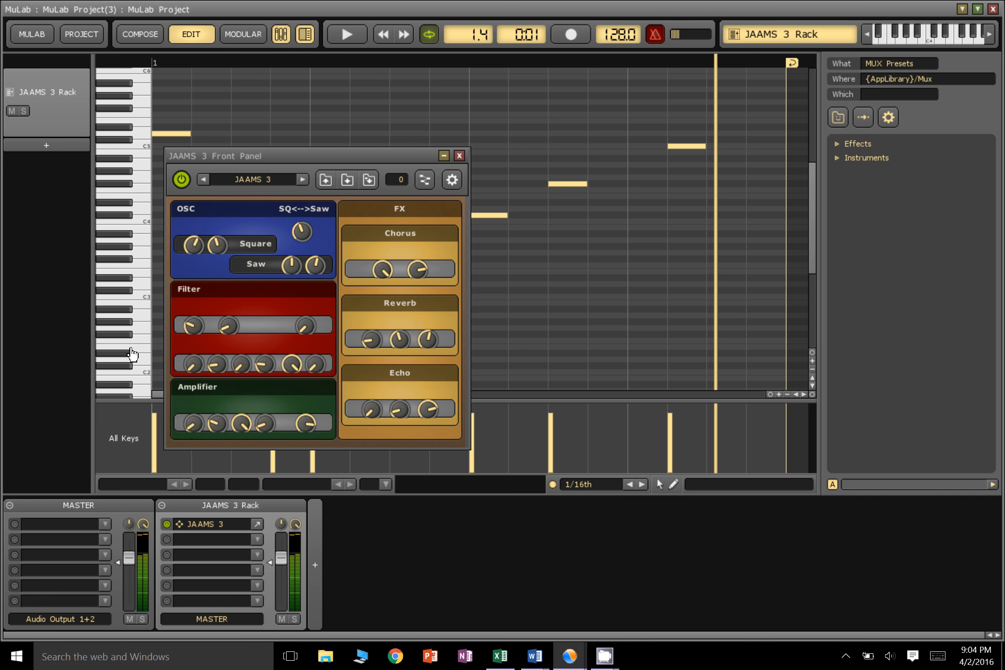
Close the JAAMS 3 front panel, play the sequence with the new instrument, and stop playback
left_click(459, 156)
left_click(346, 35)
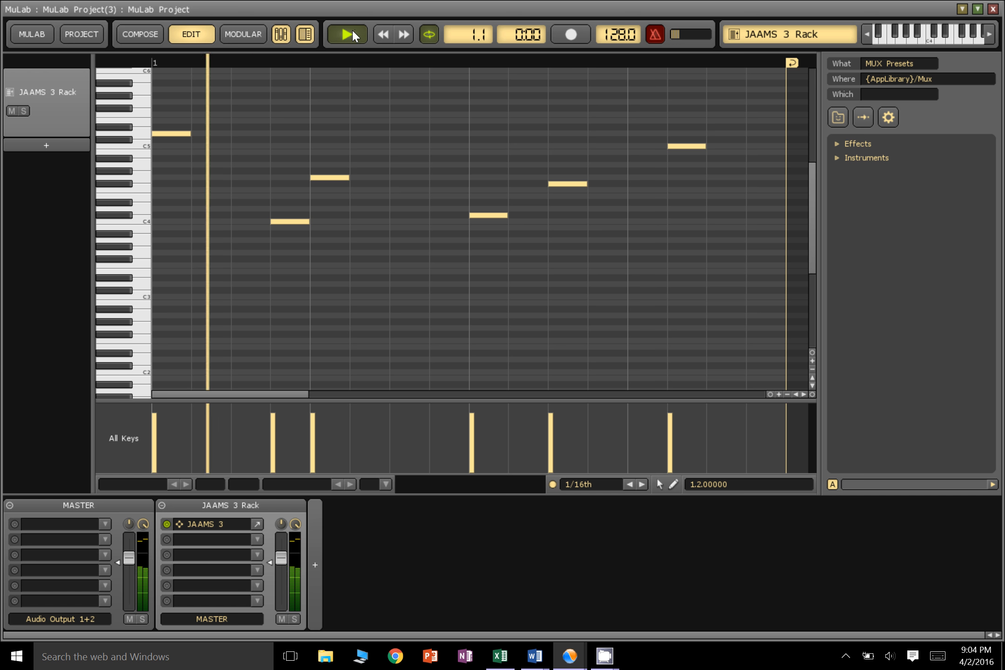
left_click(348, 35)
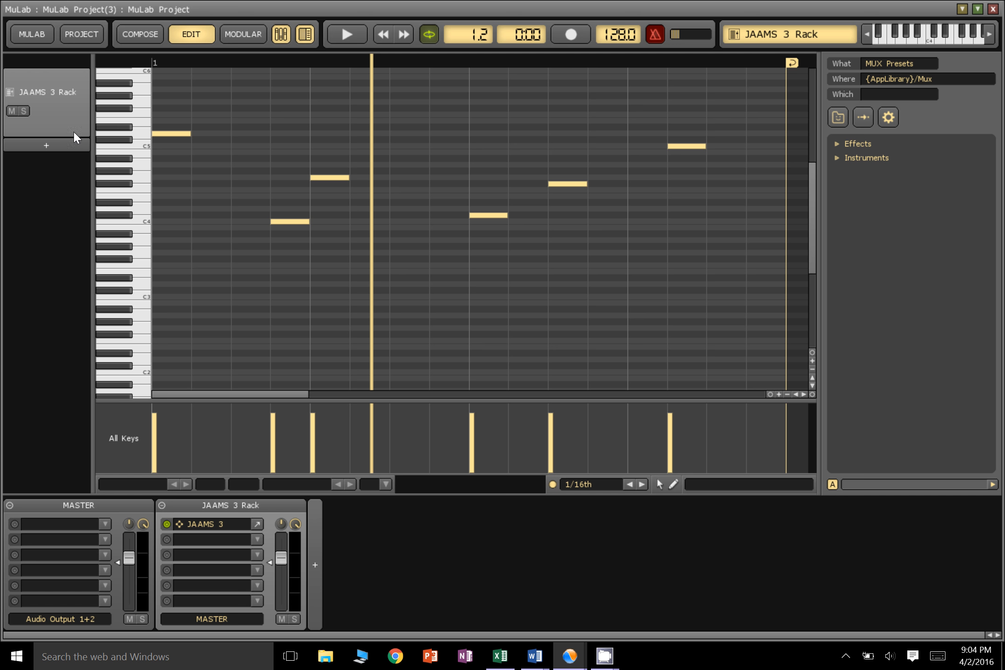
Add an instrument track that uses the MuTools MuDrum instrument
left_click(45, 147)
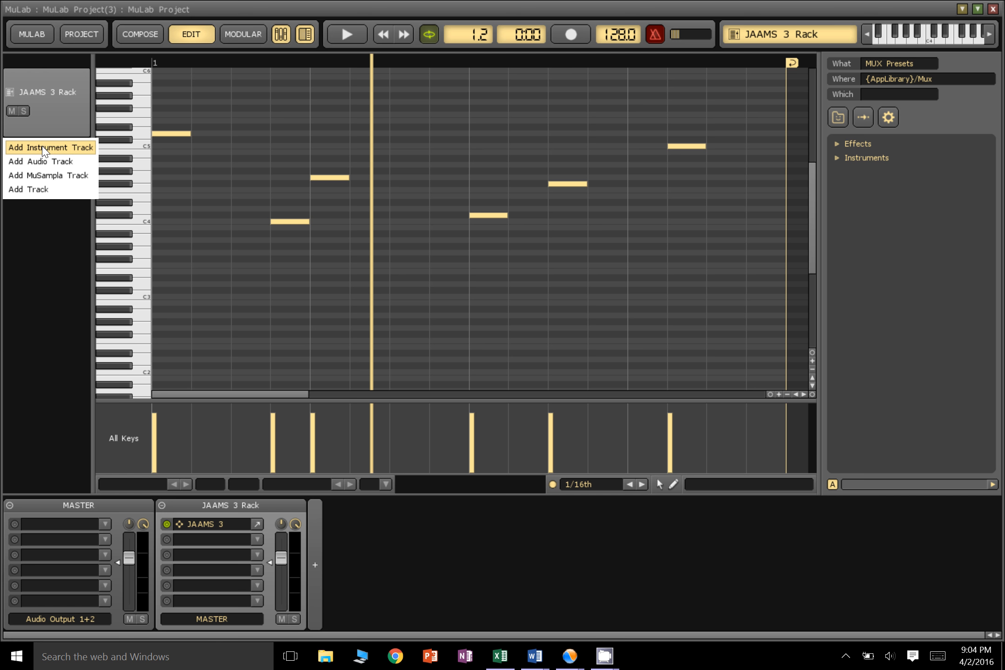
left_click(43, 148)
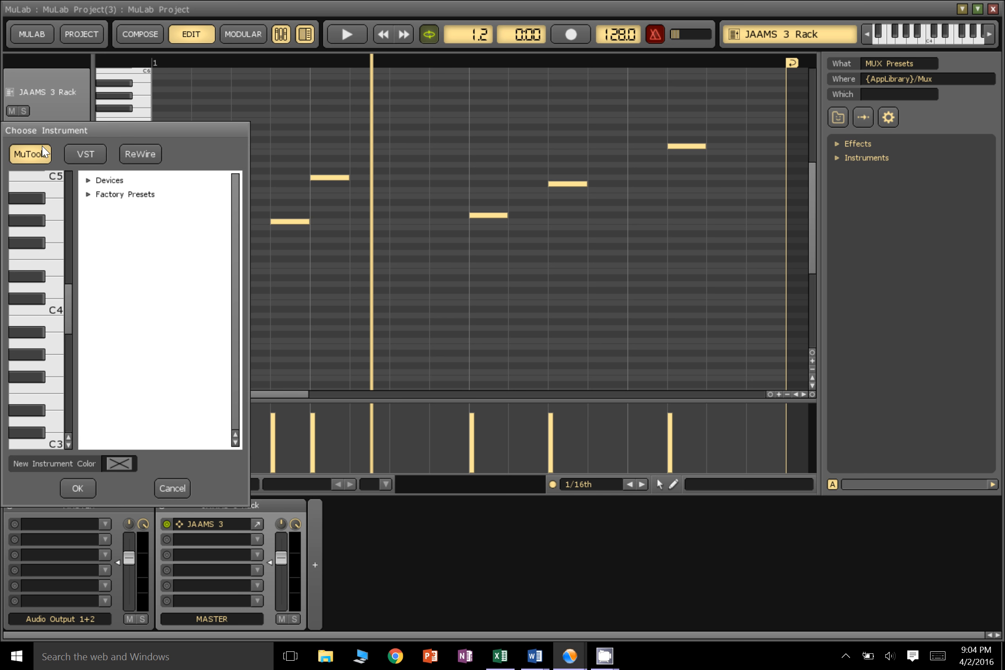
double_click(113, 183)
double_click(119, 210)
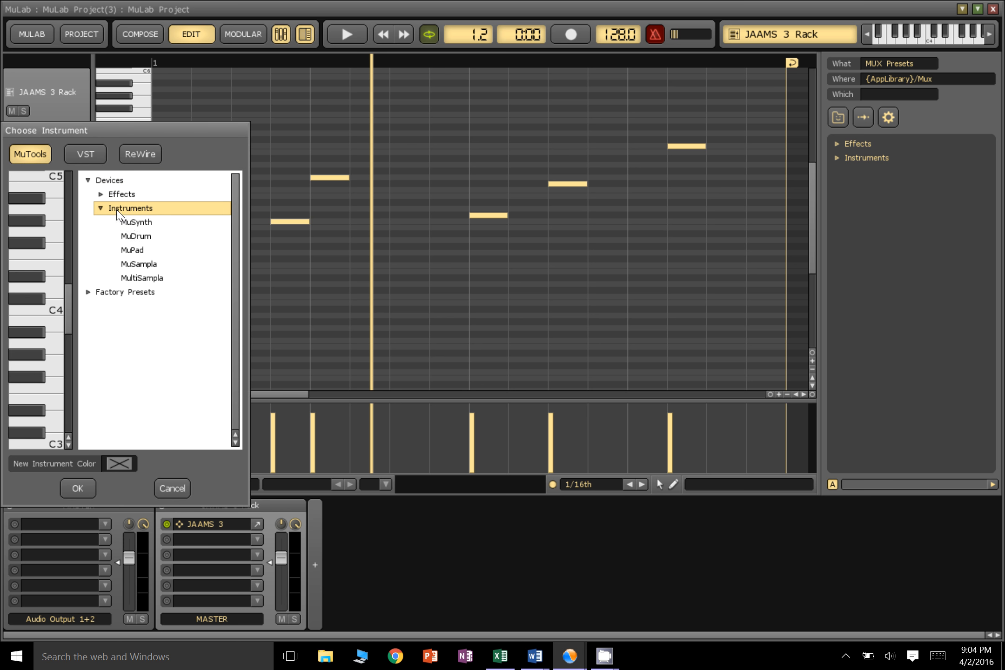
left_click(136, 239)
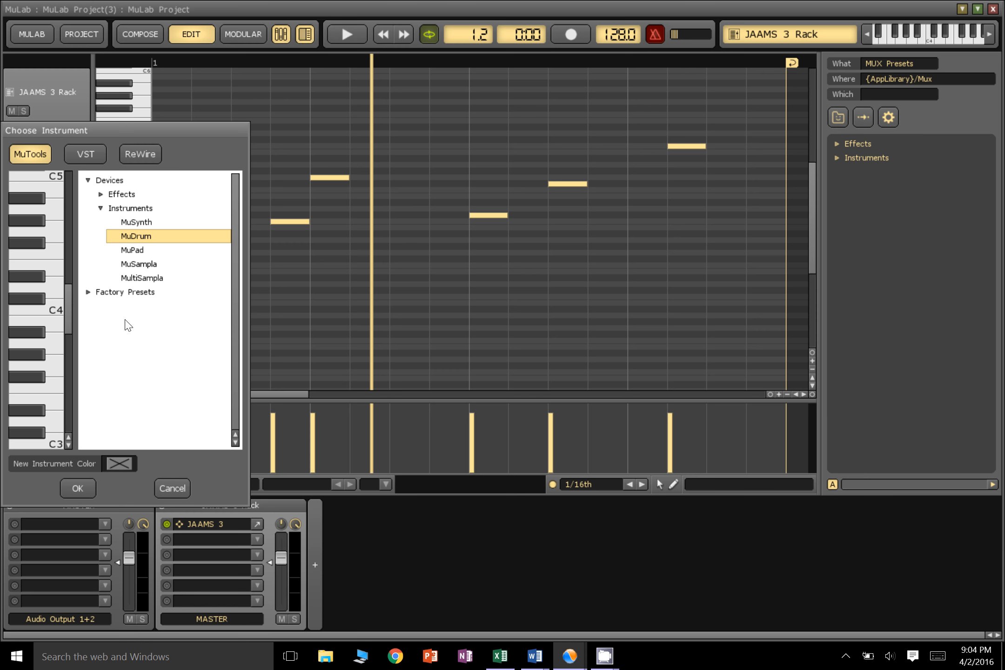
left_click(78, 488)
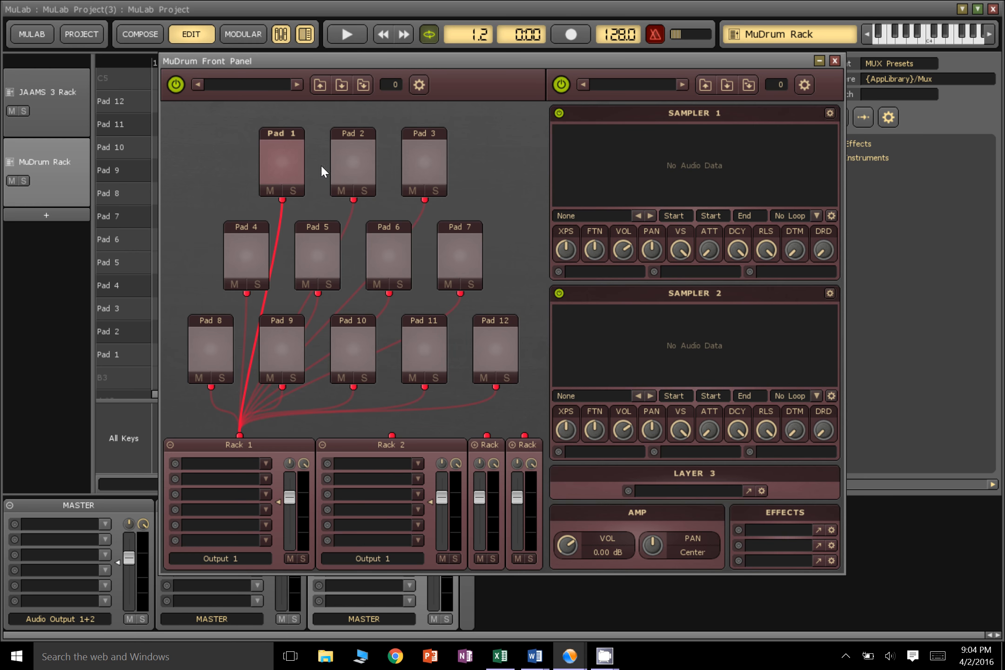
Try a few of the empty MuDrum pads and load the 909 Kit.Mux preset into MuDrum
left_click(351, 165)
left_click(443, 165)
left_click(279, 162)
left_click(319, 85)
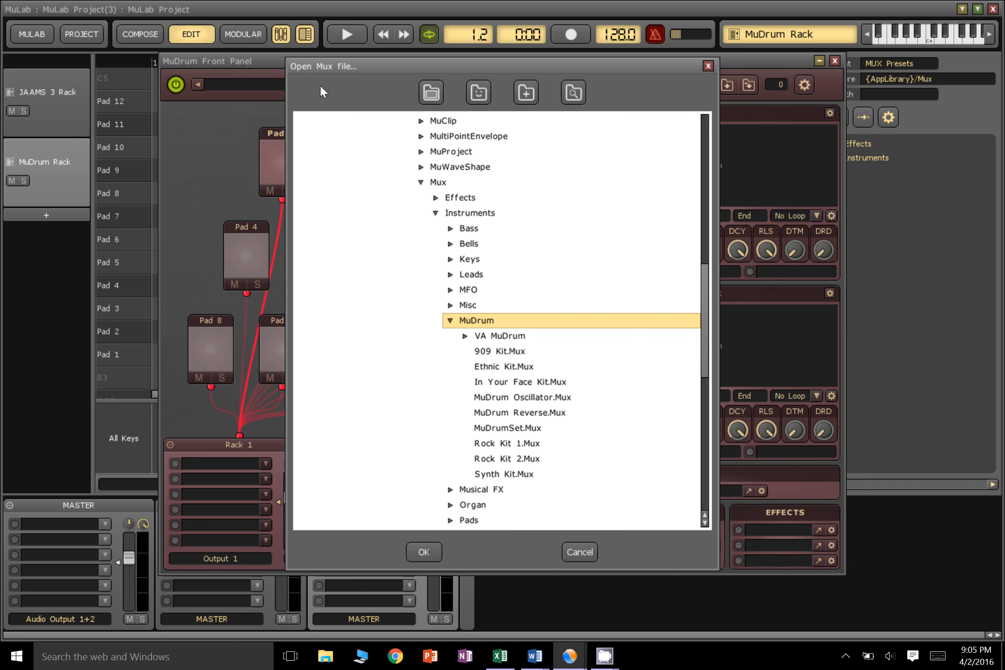
double_click(510, 354)
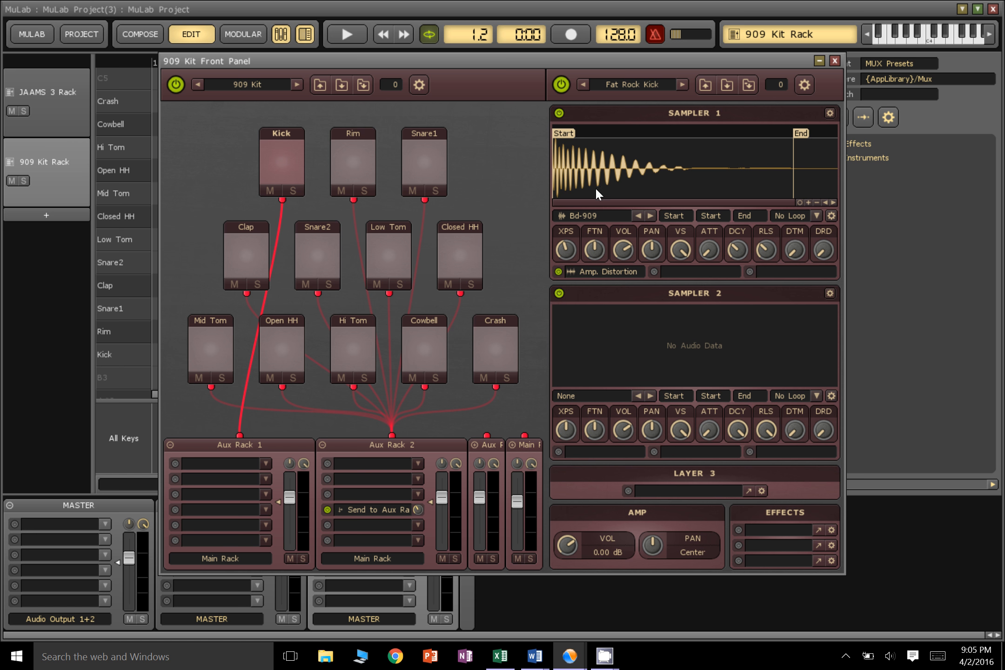
Audition the Rim pad, and browse samples for the Snare1 pad's Sampler 1, choosing Snare-CR78
left_click(359, 154)
left_click(425, 162)
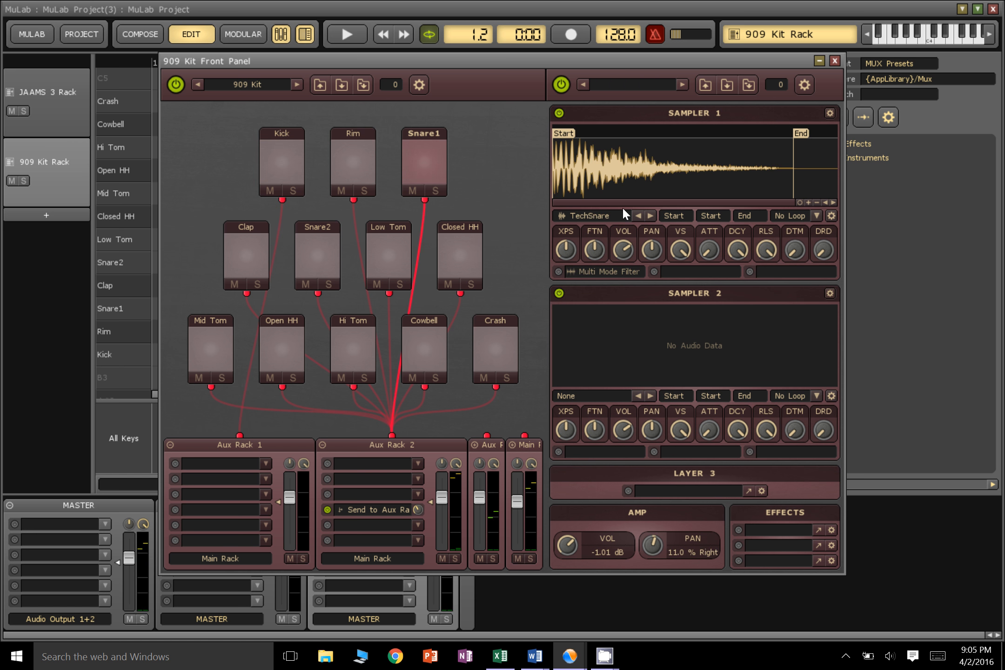
left_click(637, 215)
left_click(648, 216)
left_click(648, 216)
left_click(635, 215)
left_click(636, 215)
left_click(637, 215)
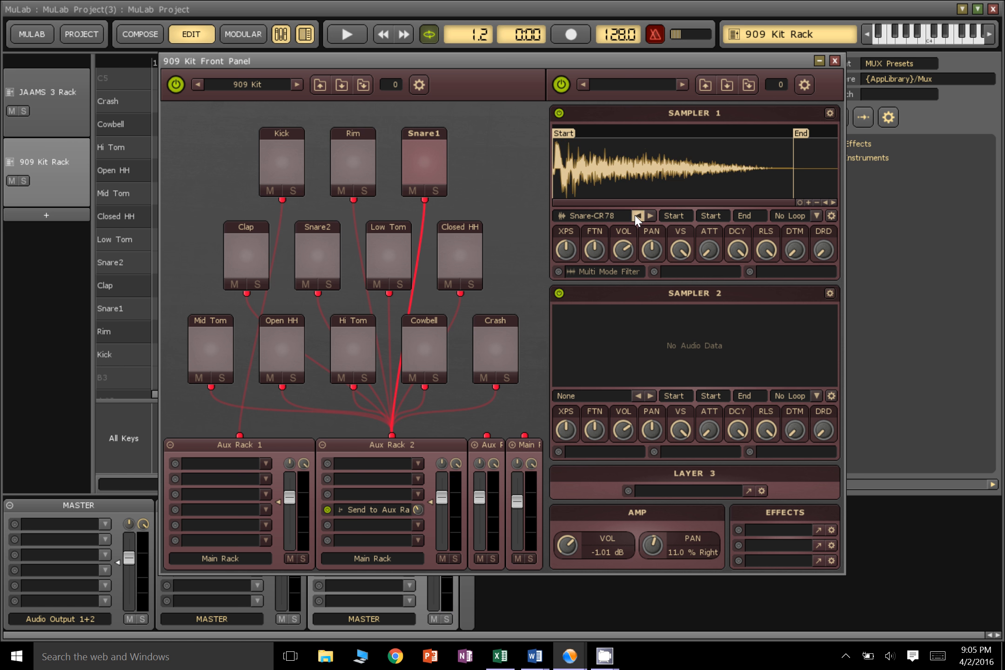
left_click(637, 216)
left_click(651, 216)
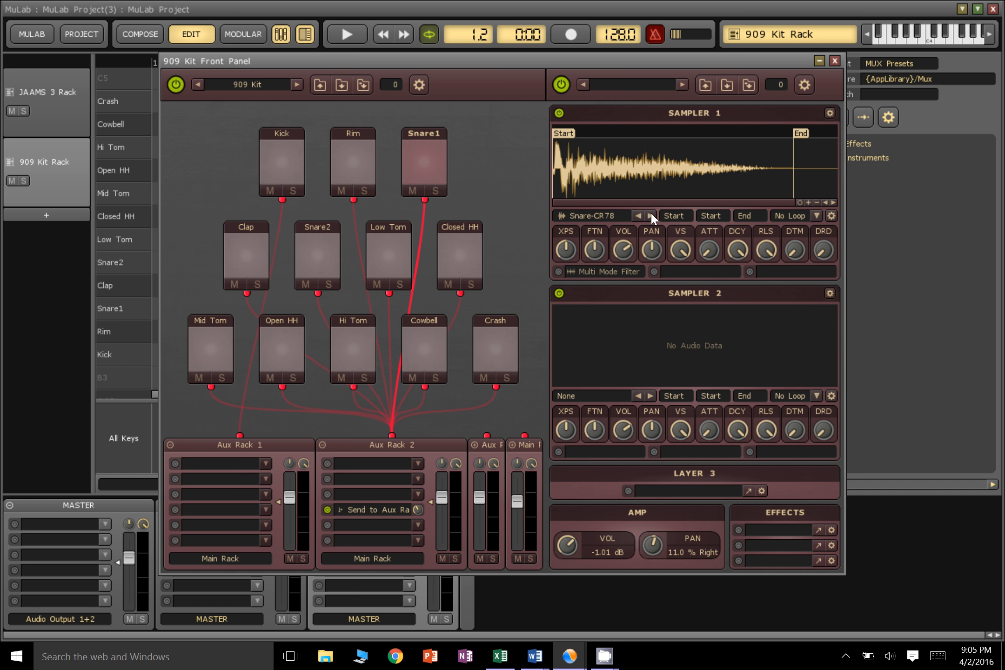
Set the Kick pad's Sampler 1 sample to Bd-808 and audition the pad
left_click(365, 172)
left_click(289, 172)
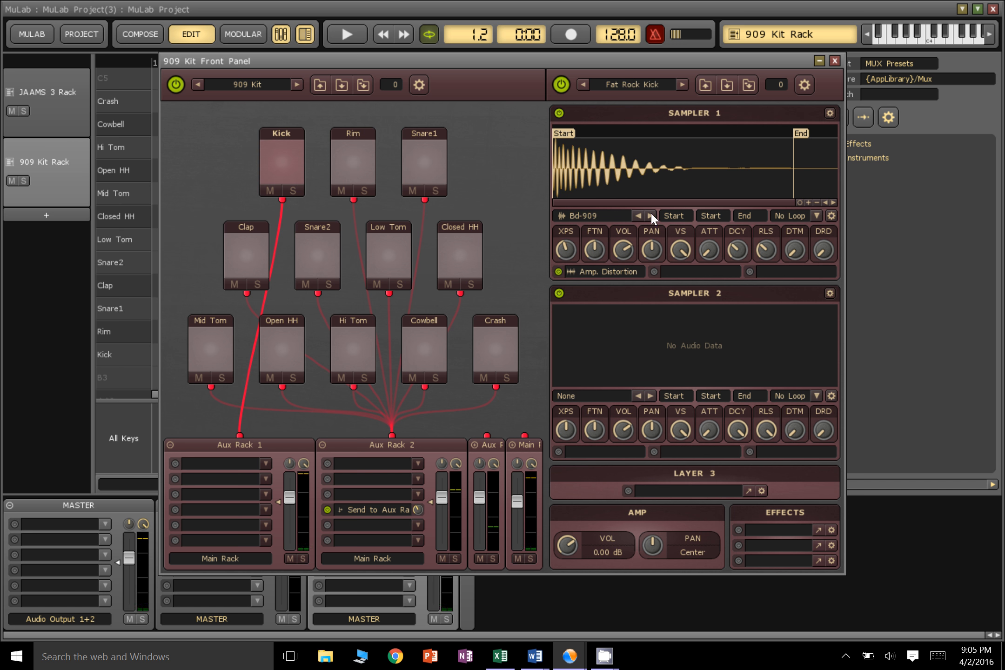
left_click(639, 216)
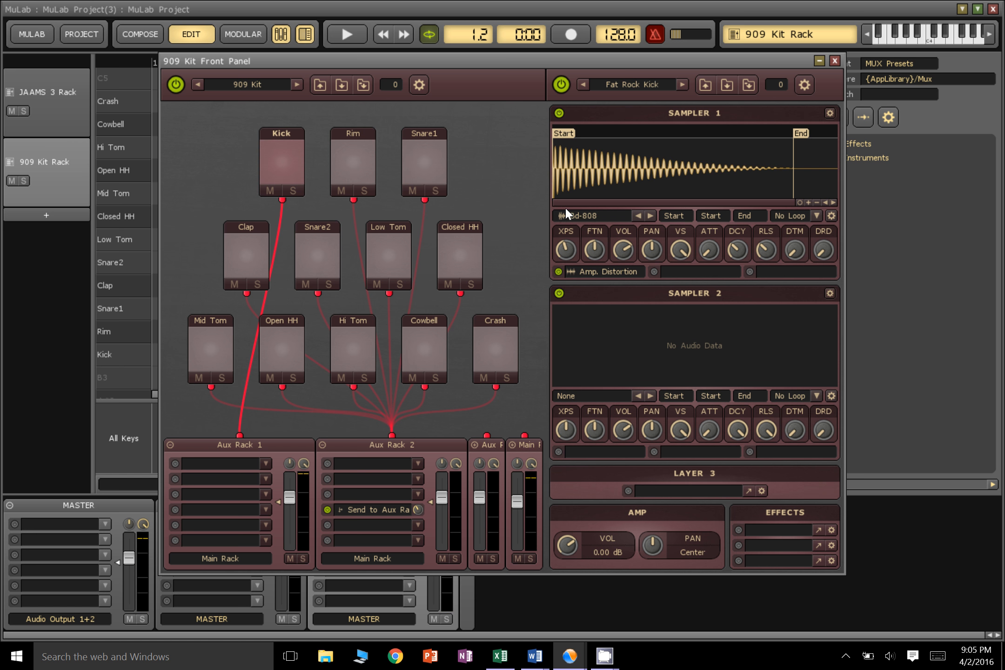
left_click(269, 150)
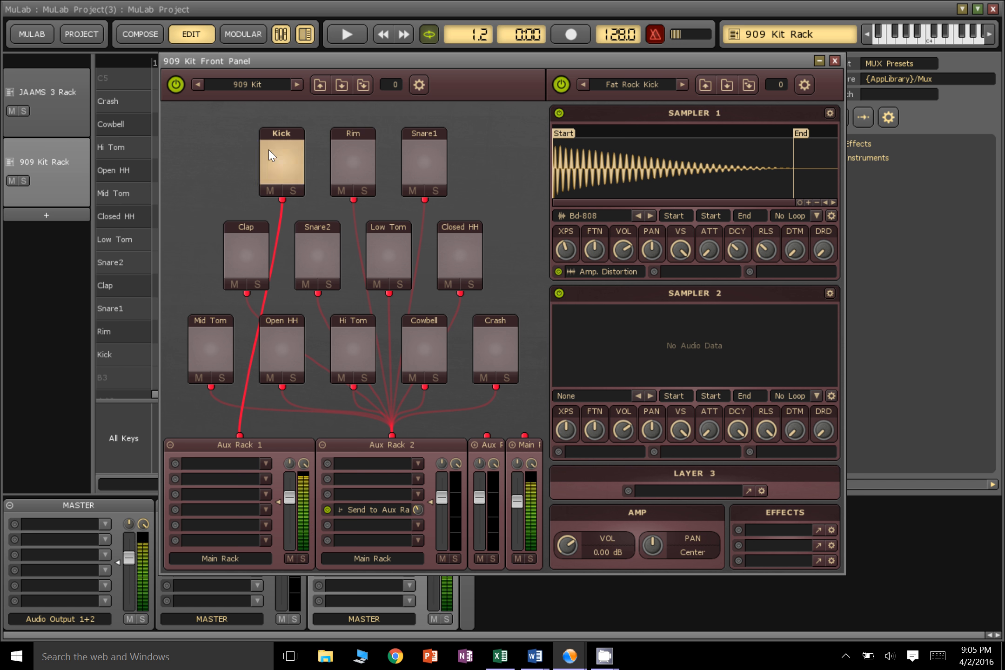
Audition the Snare1 pad and choose Clap808 as the Clap pad's Sampler 1 sample
left_click(422, 162)
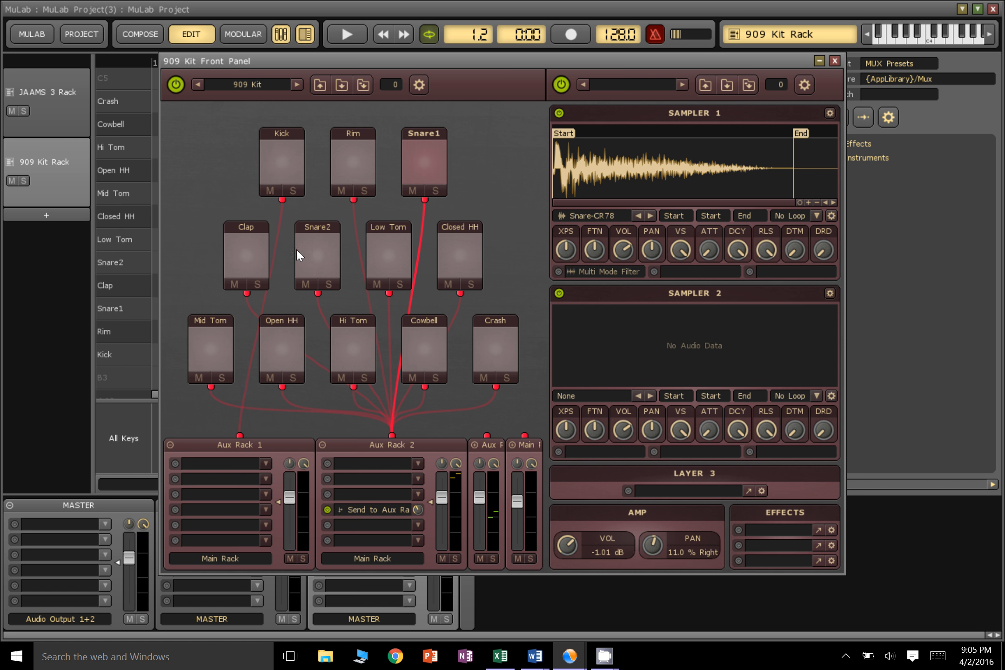
left_click(245, 252)
left_click(650, 216)
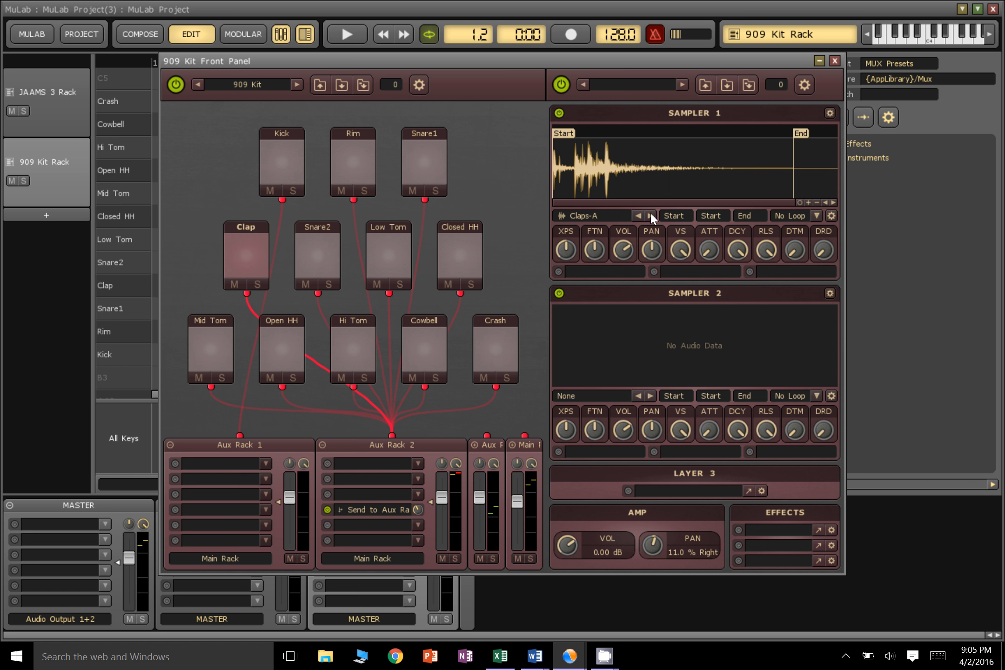
left_click(638, 216)
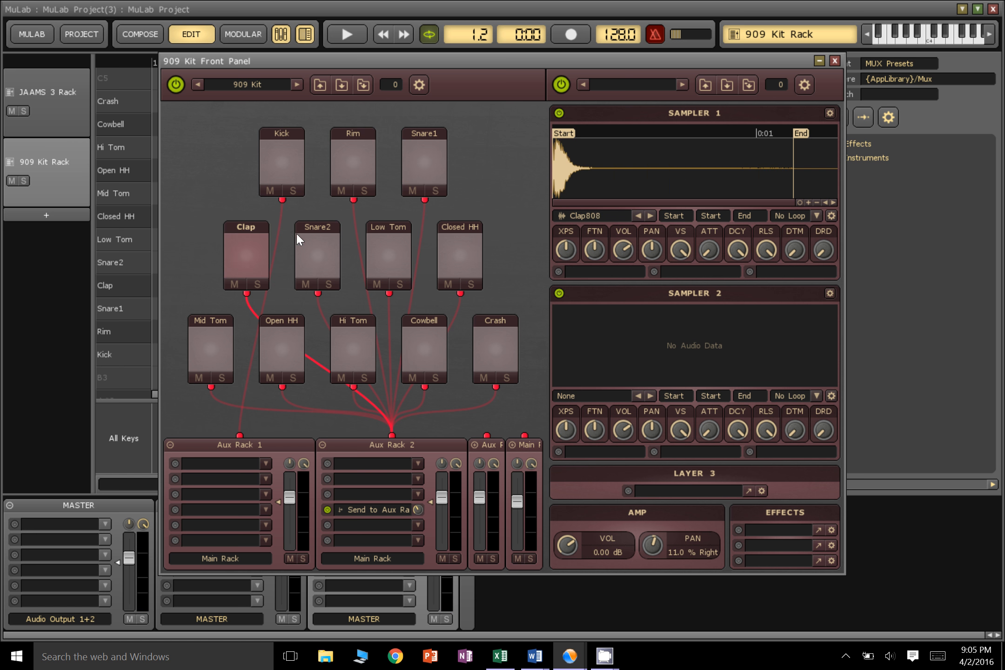
Try the 909ClapAttack and 808ClipAttack samples on the Clap pad, auditioning each, and return to Clap808
left_click(254, 258)
left_click(255, 258)
left_click(639, 217)
left_click(255, 256)
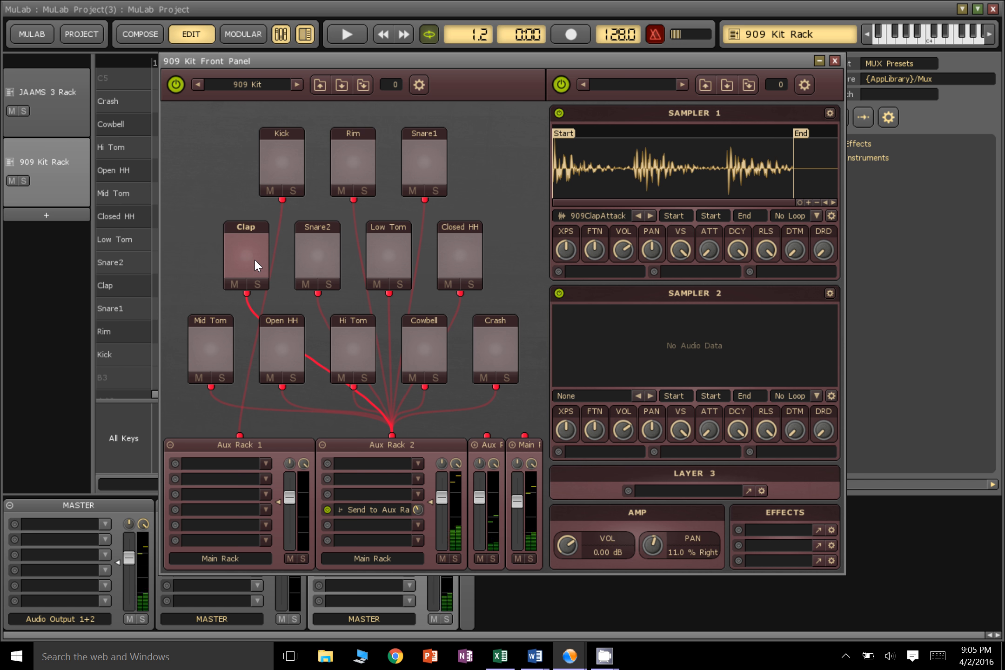
left_click(252, 255)
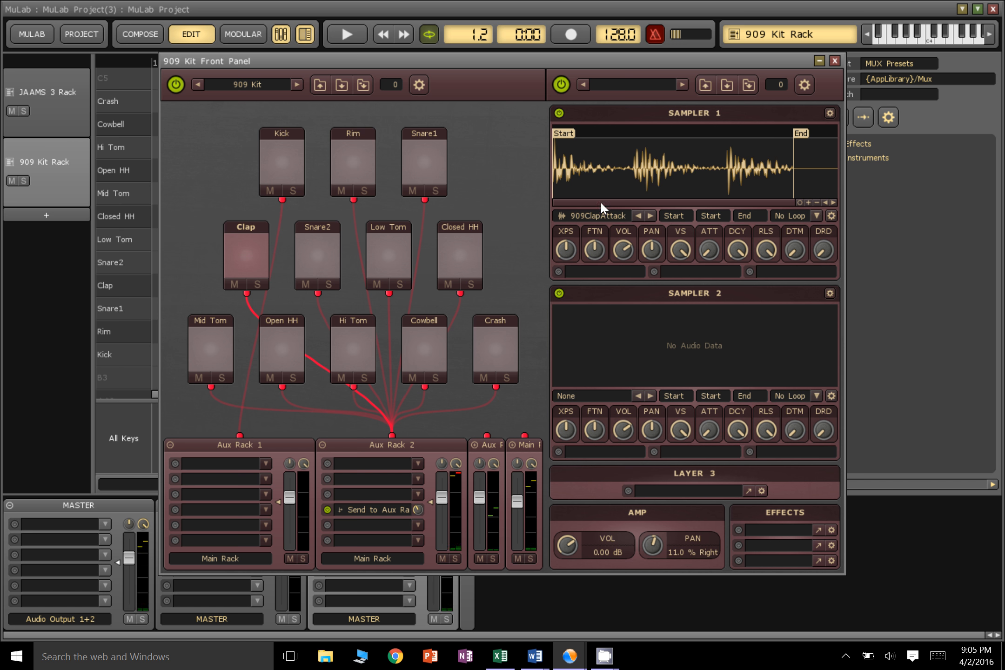
left_click(638, 216)
left_click(252, 249)
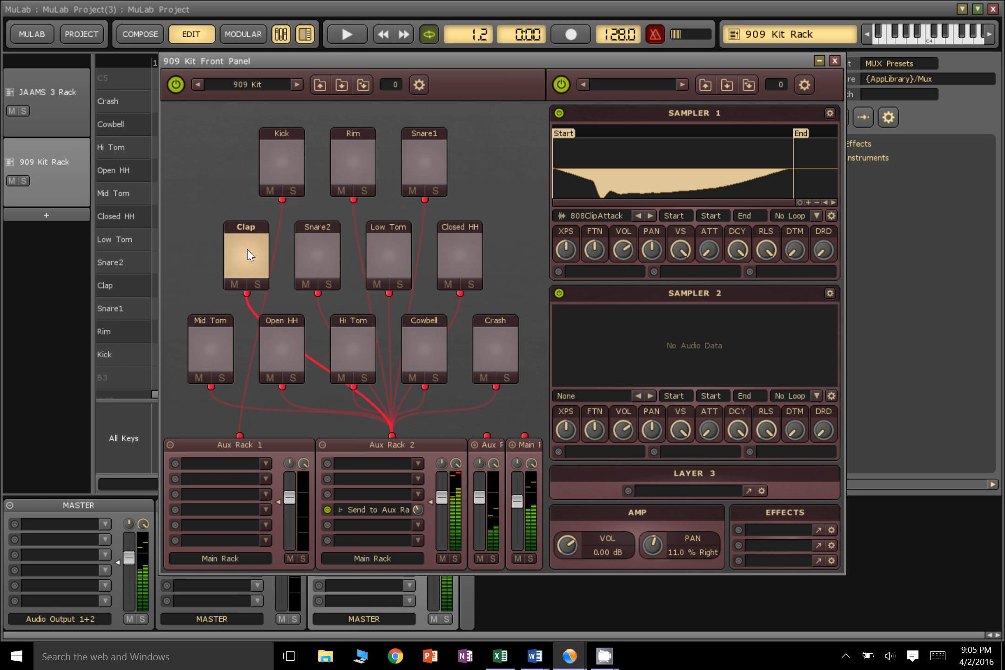
left_click(247, 249)
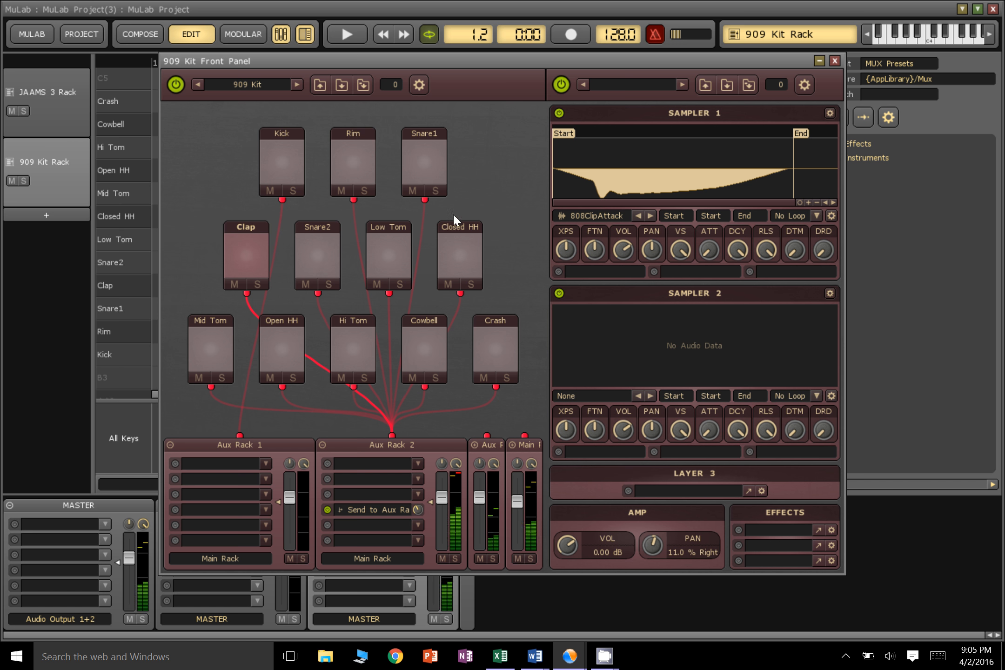
left_click(652, 217)
left_click(651, 217)
left_click(637, 216)
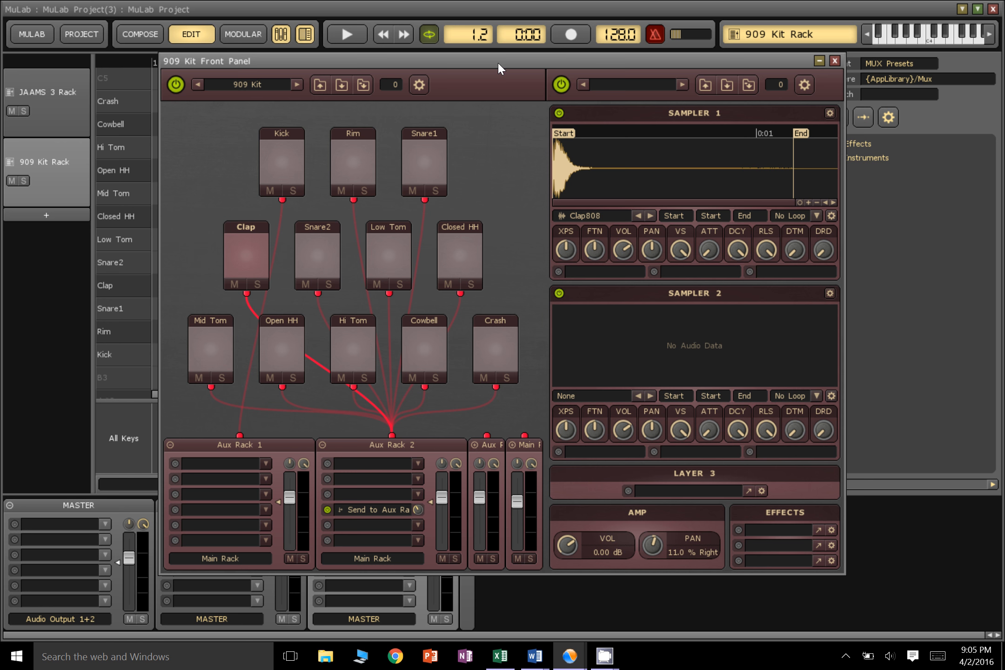
Close the 909 Kit front panel and audition the Kick, Rim, Snare1 and Clap sounds in the note editor
left_click(835, 61)
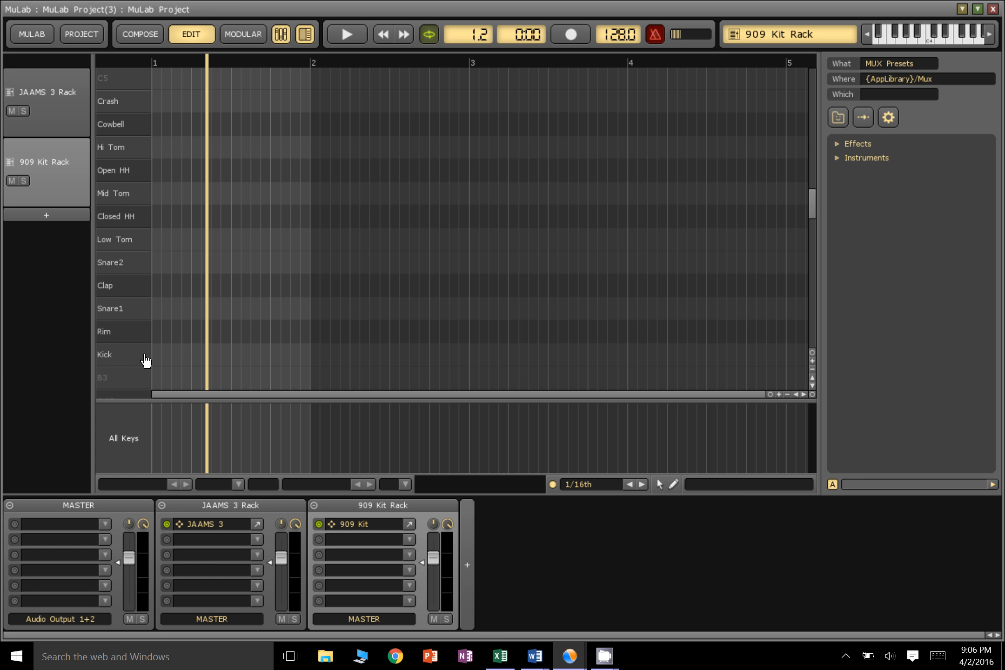
left_click(126, 357)
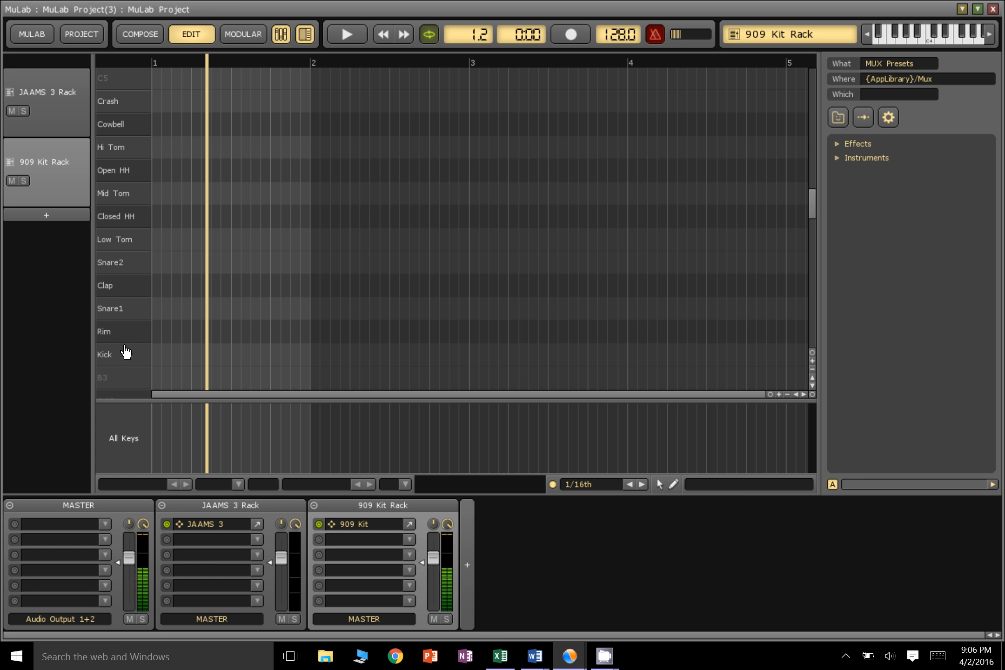
left_click(122, 340)
left_click(117, 302)
left_click(120, 282)
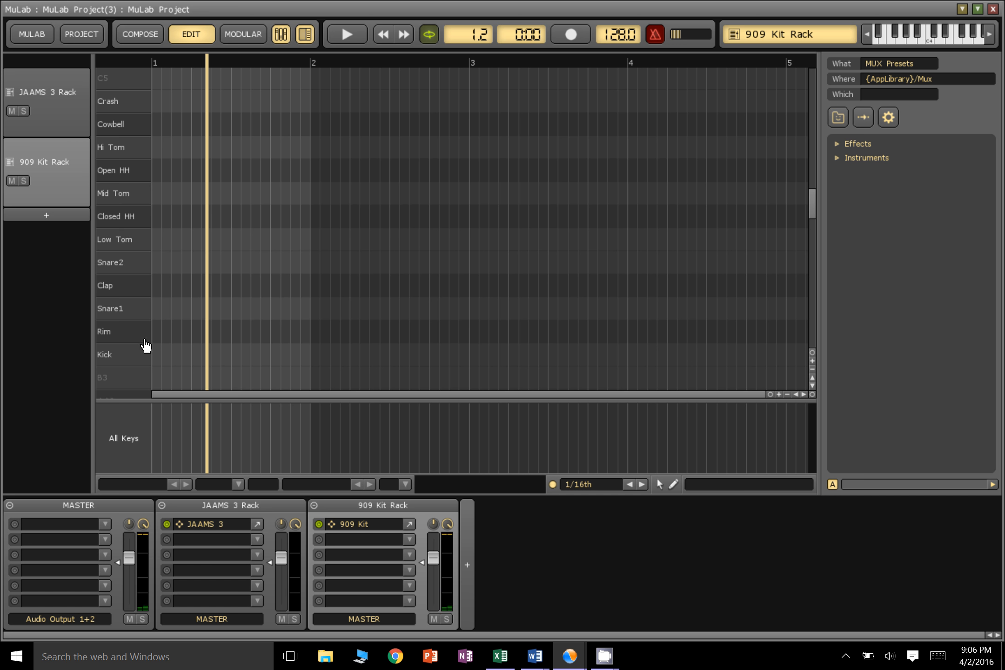
Place 1/16th Kick notes on all four beats of bar 1, deleting the misplaced note after beat 2
left_click(156, 355)
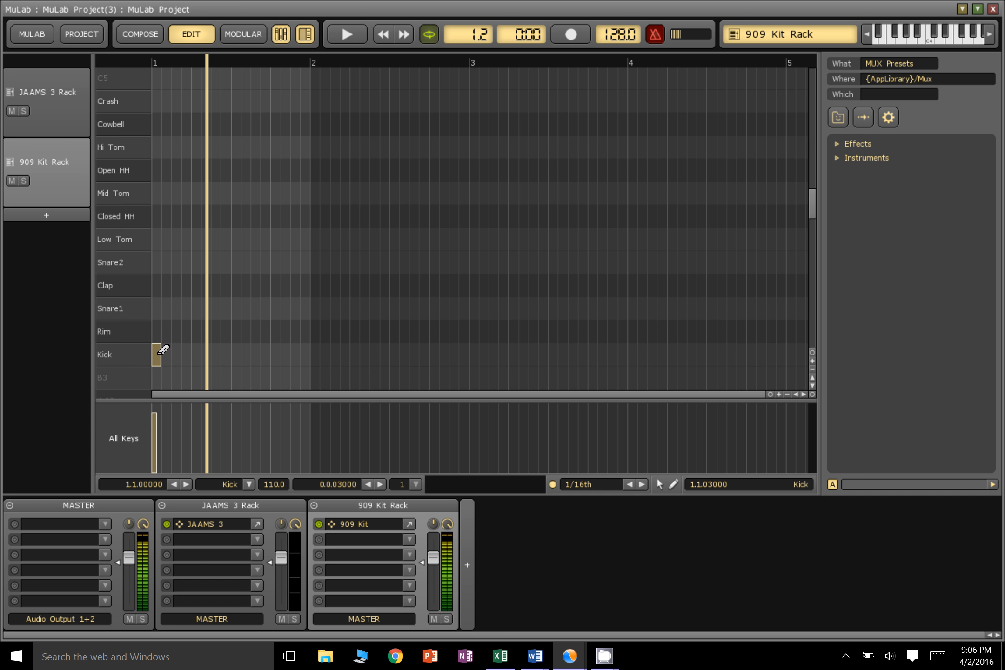
left_click(205, 354)
left_click(235, 355)
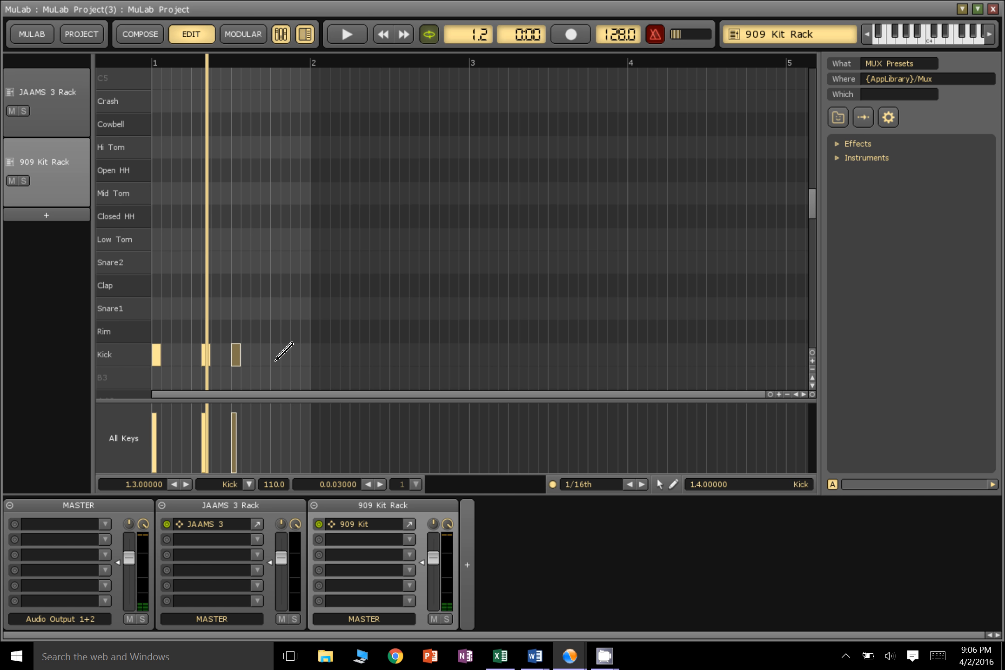
left_click(276, 354)
left_click(196, 359)
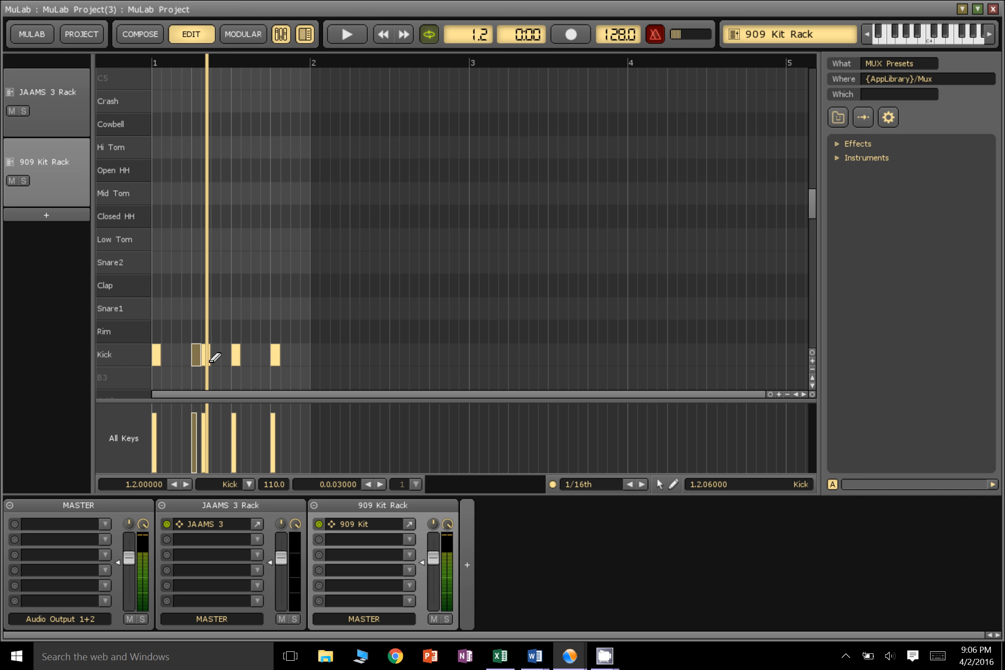
right_click(204, 361)
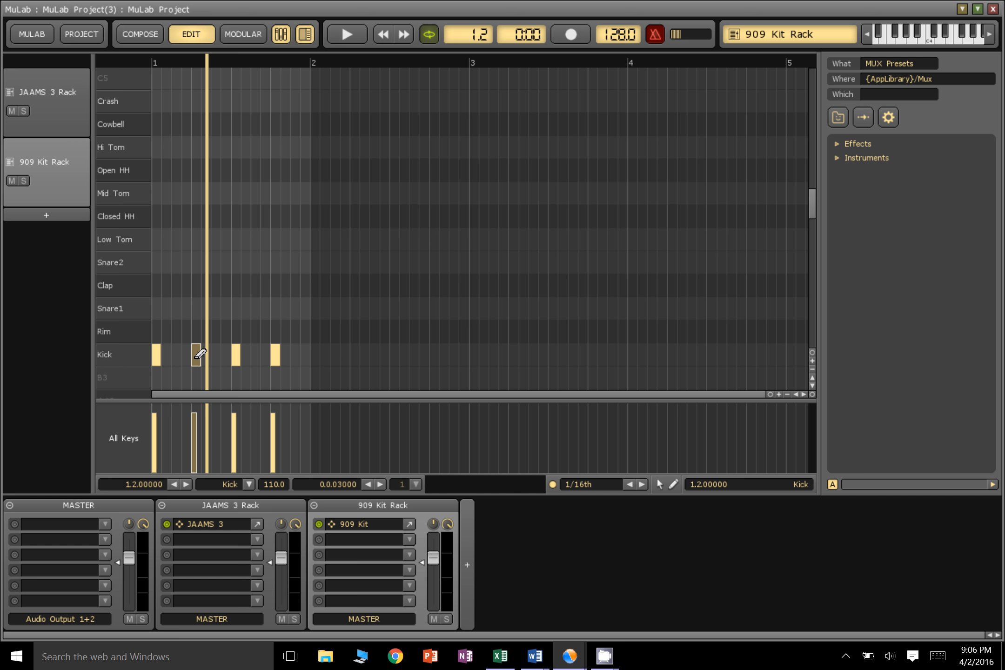
right_click(196, 357)
left_click(196, 356)
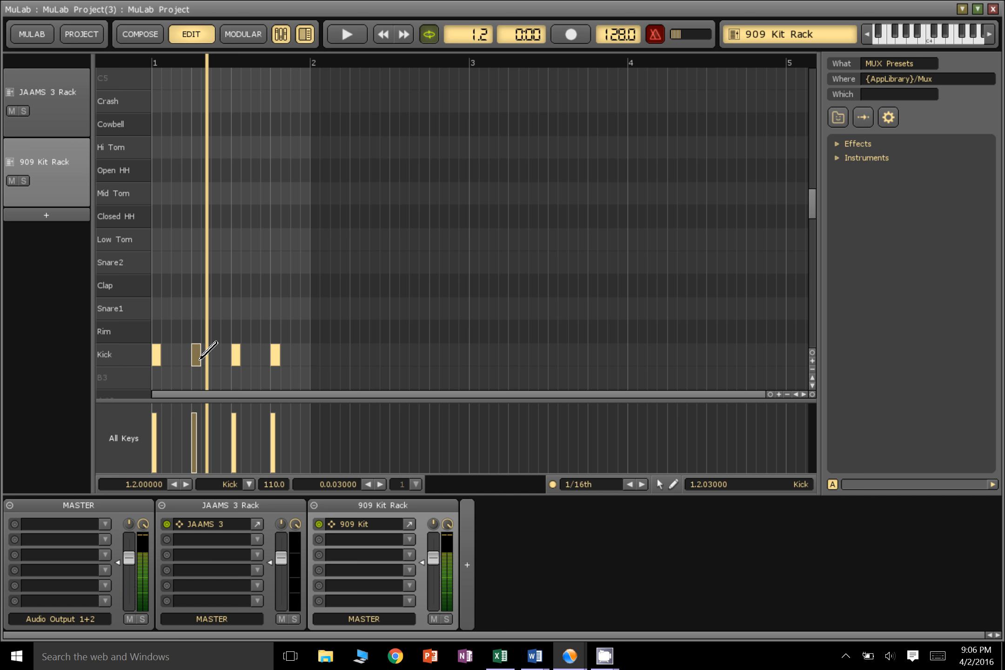
Play the loop, add two consecutive Clap notes at 1.1.06000 and 1.1.09000, and stop playback
left_click(337, 33)
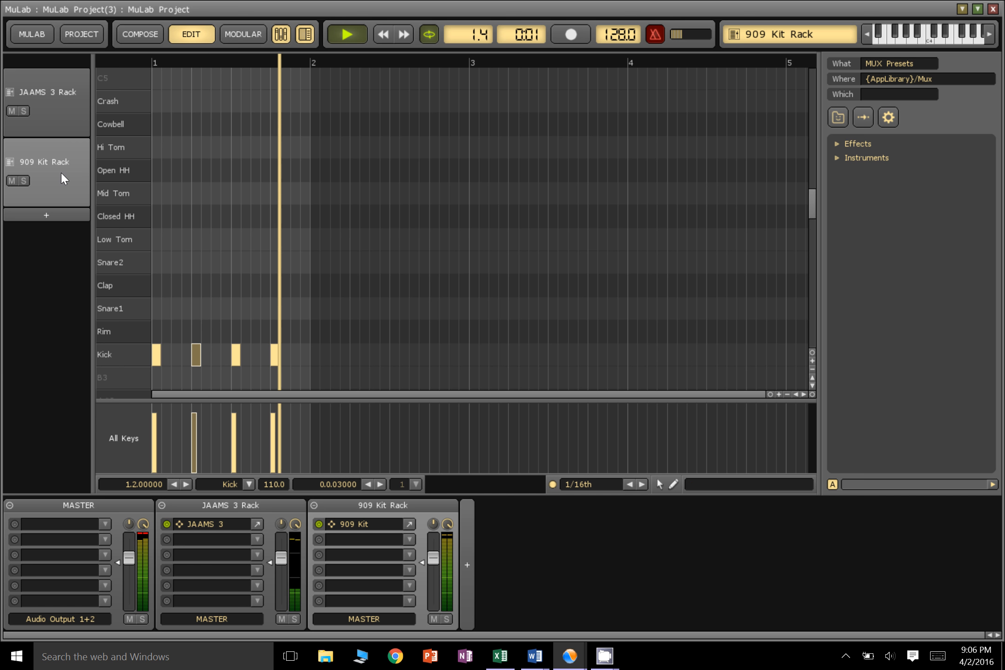
left_click(176, 291)
left_click(186, 293)
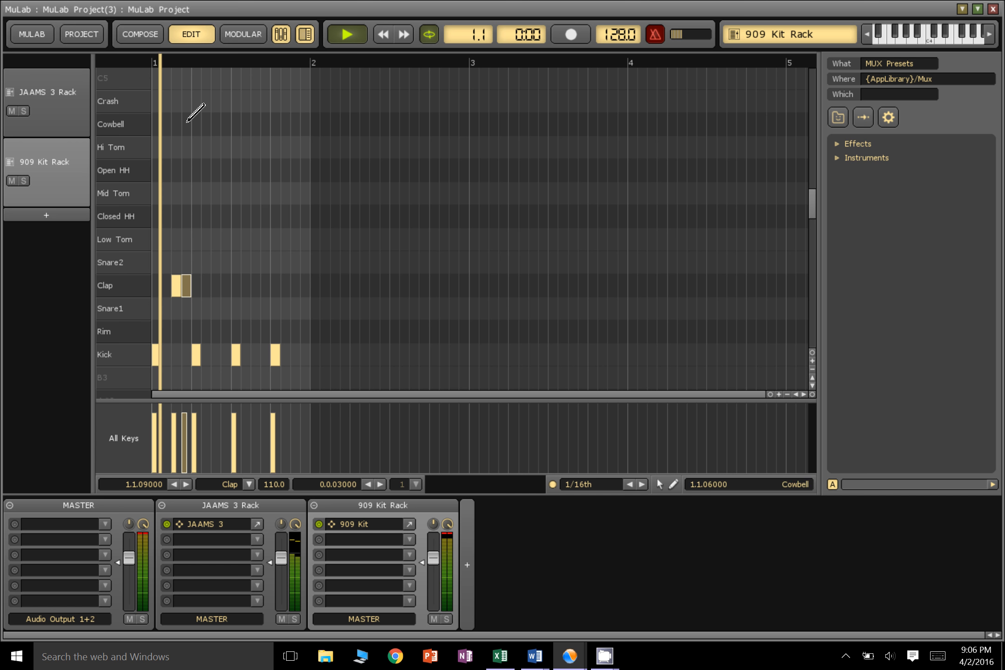
left_click(348, 36)
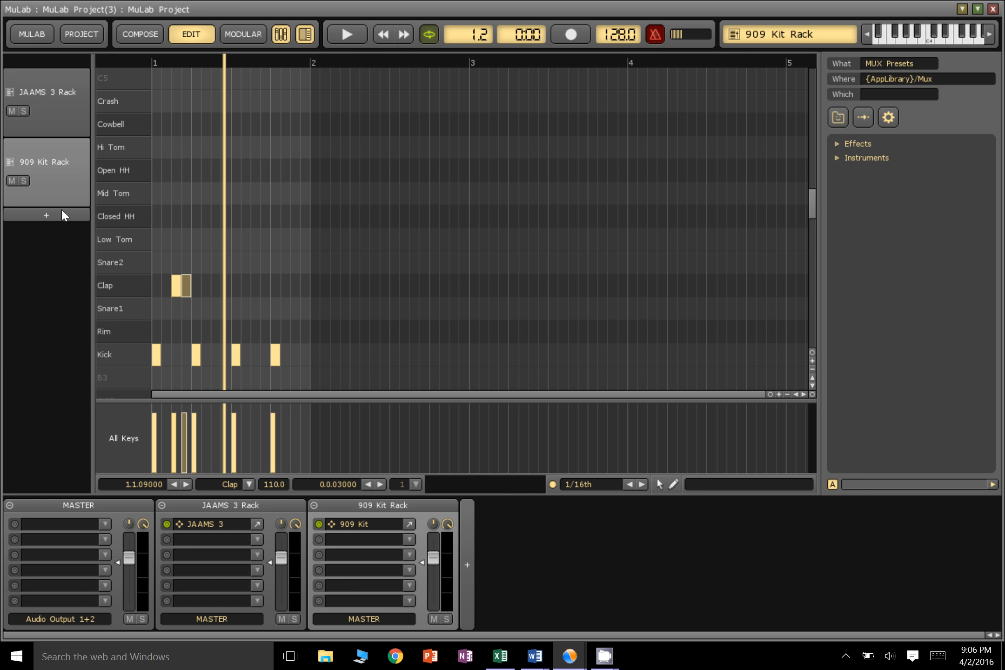
Start a new MuSampla track with cow-moo3.wav from the MuLab (64 bit) folder as its sample file
left_click(45, 215)
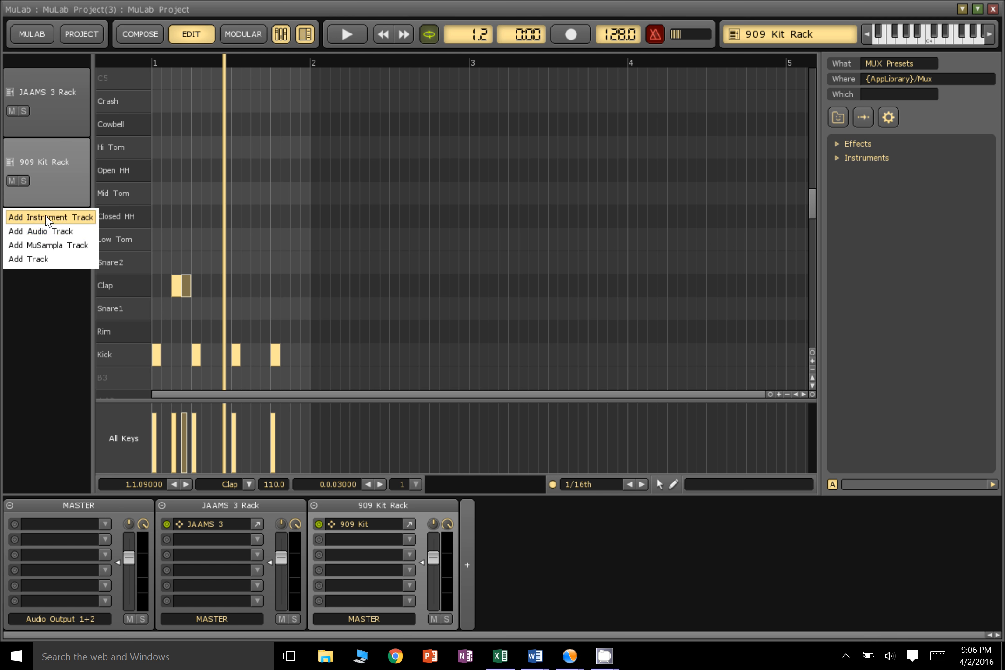
left_click(45, 245)
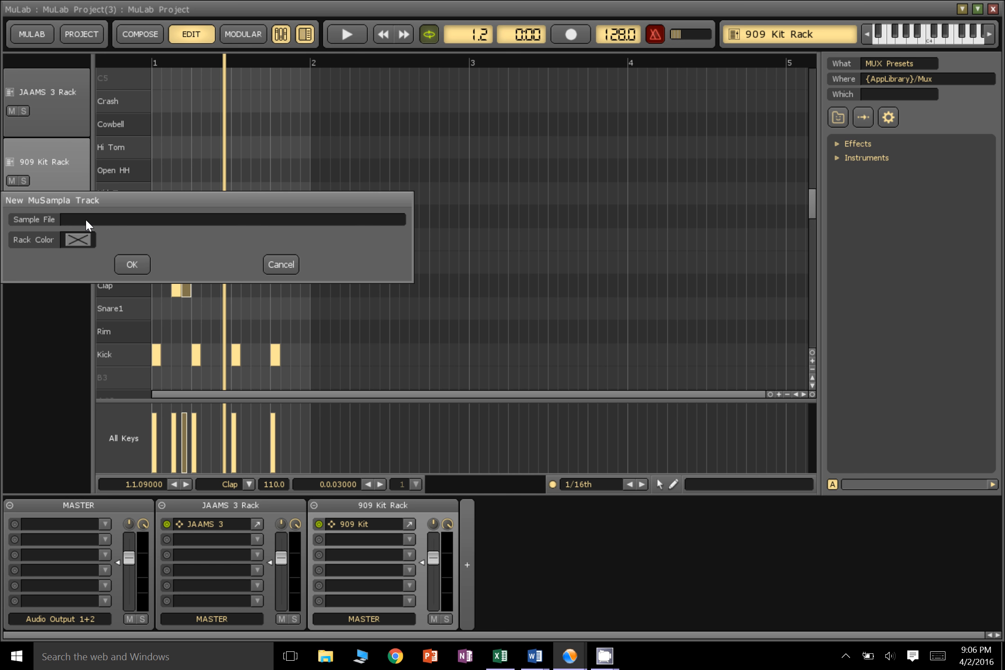
left_click(95, 227)
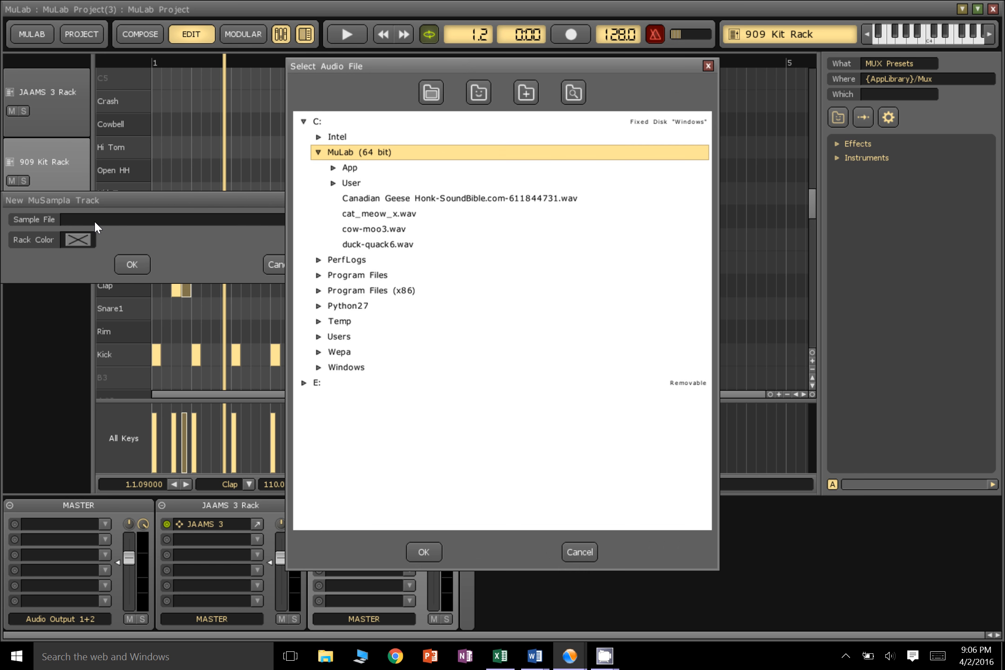
left_click(387, 228)
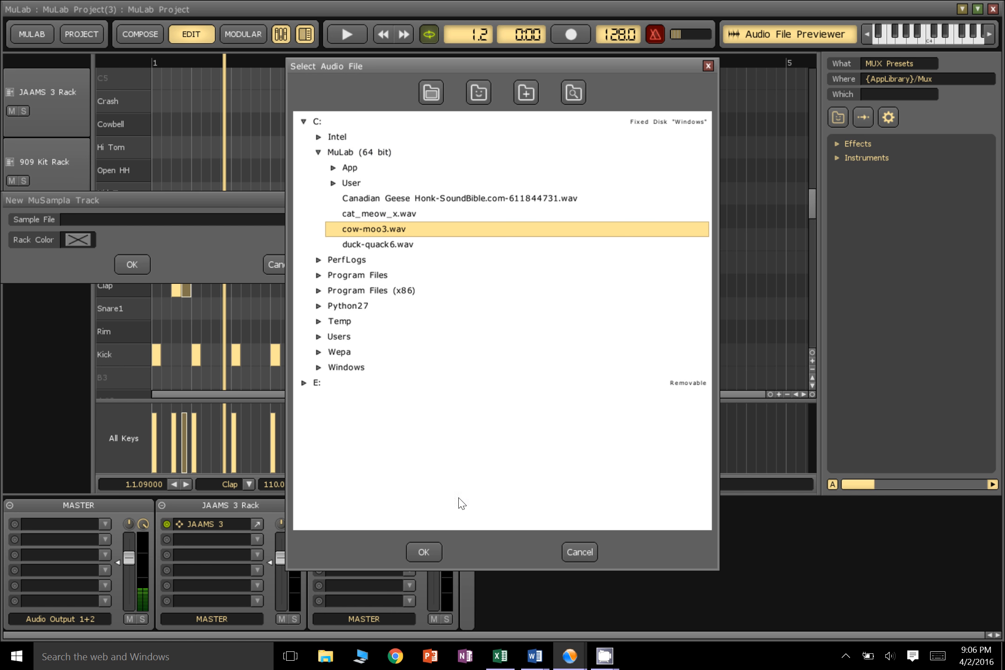
left_click(430, 551)
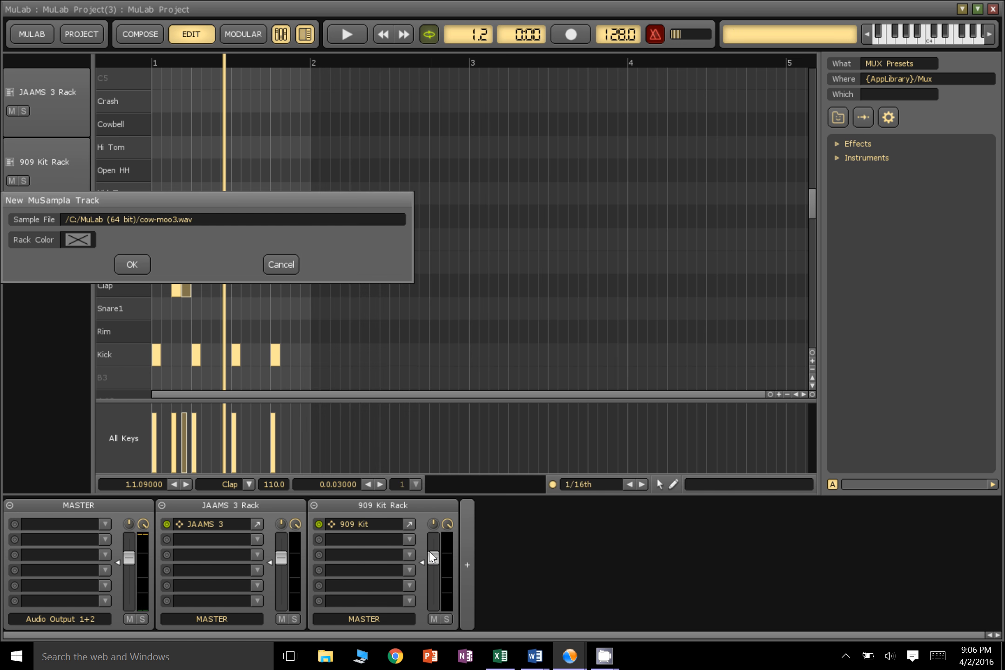
Set the rack color to a dark grey with luminance 43 and create the MuSampla track
left_click(79, 239)
left_click(383, 300)
left_click(446, 300)
left_click_drag(490, 307, 410, 305)
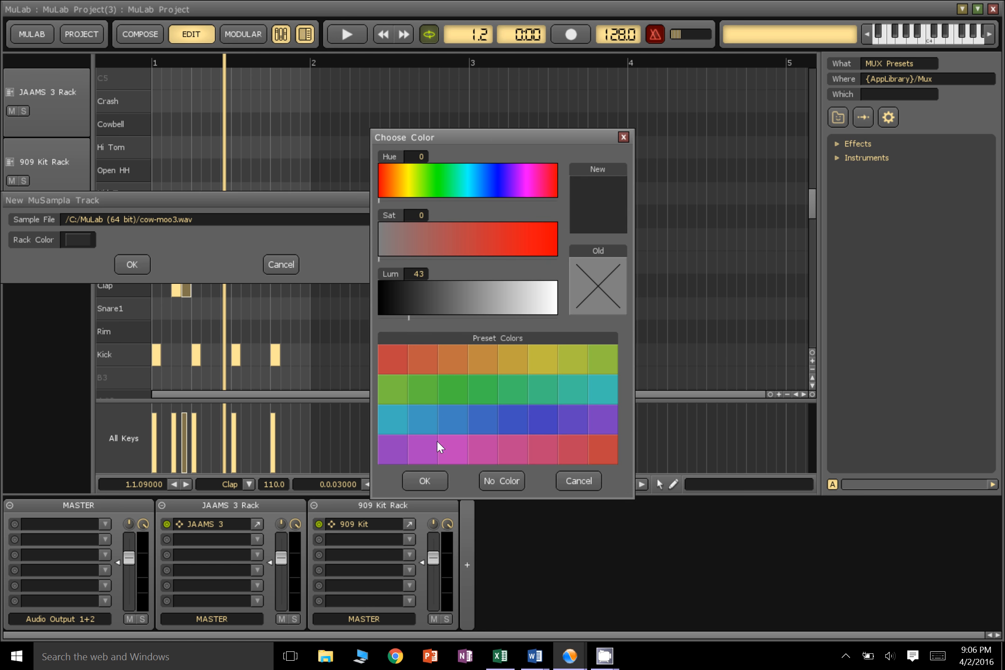
left_click(435, 487)
left_click(133, 265)
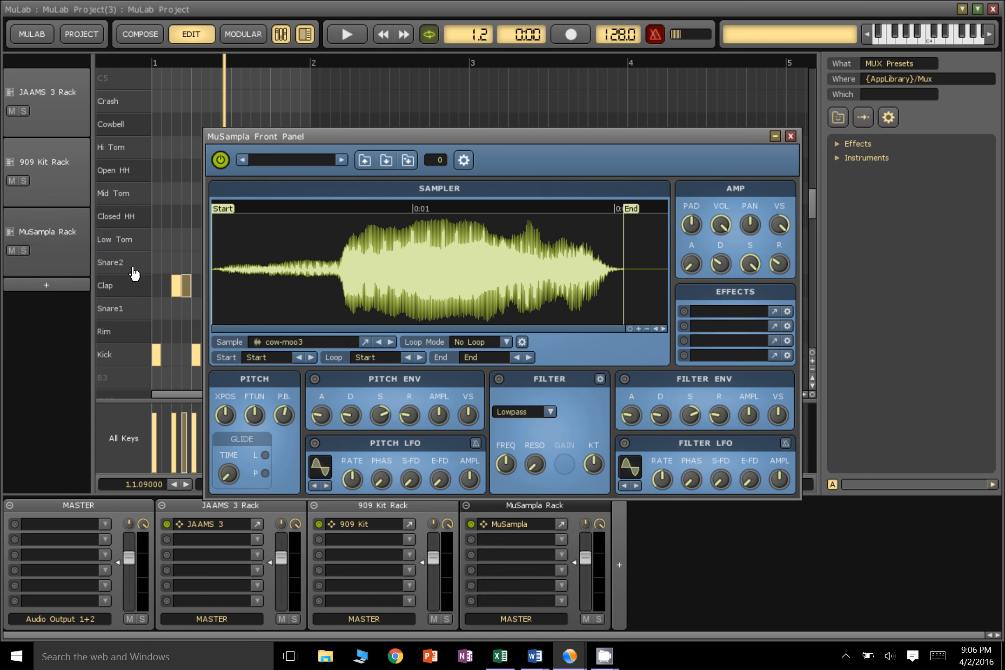
Select the MuSampla track, trim its cow-moo3 sample to about 0.8–1.5 seconds, and audition the shortened sound
left_click(45, 189)
left_click(50, 251)
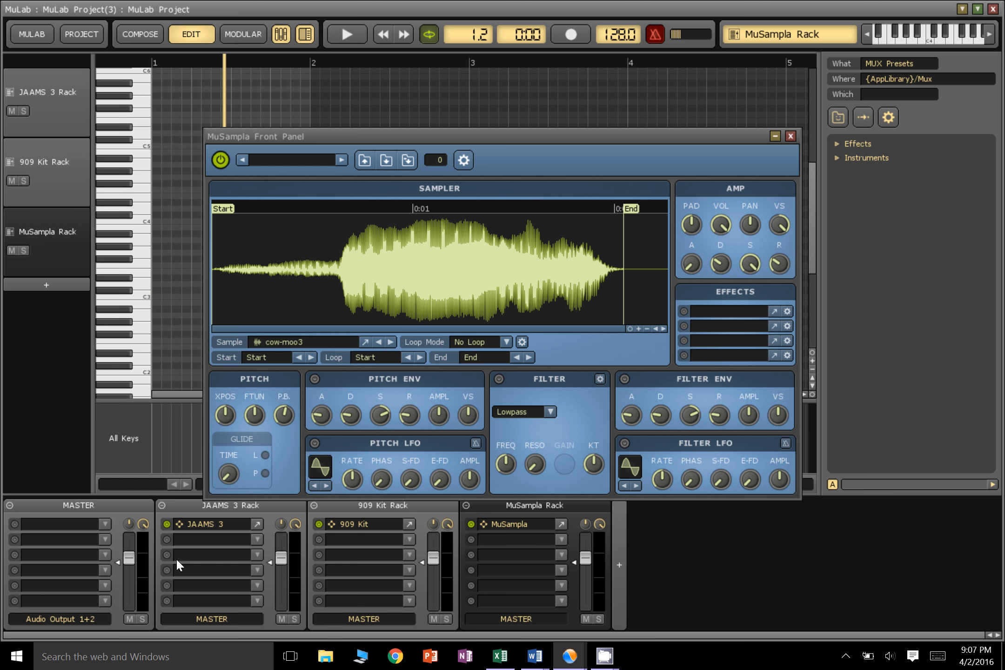
left_click_drag(457, 134, 615, 67)
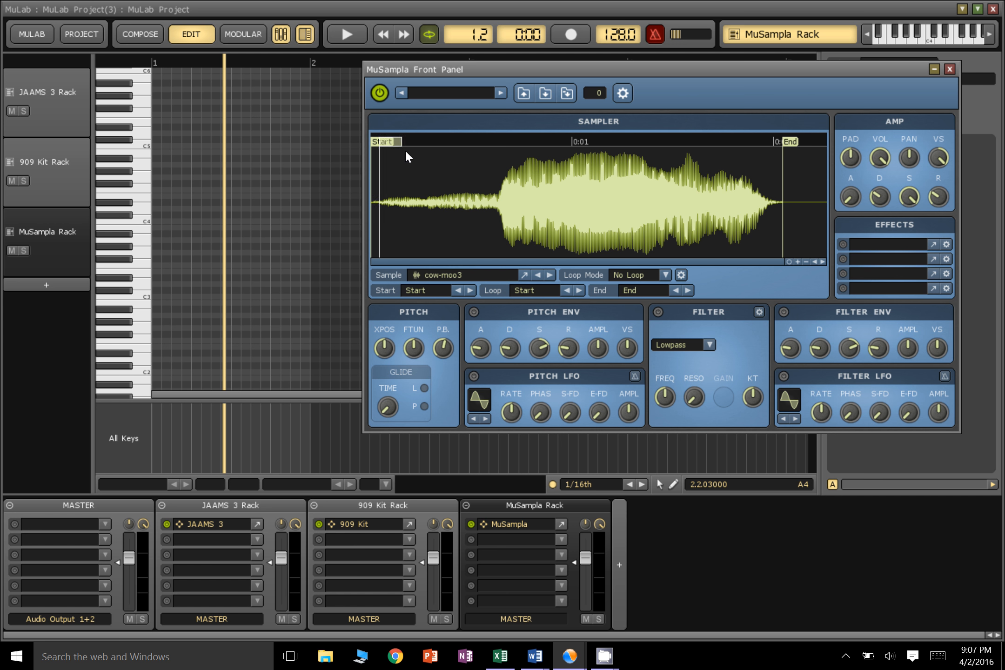
left_click_drag(406, 150, 544, 146)
left_click_drag(798, 143, 674, 143)
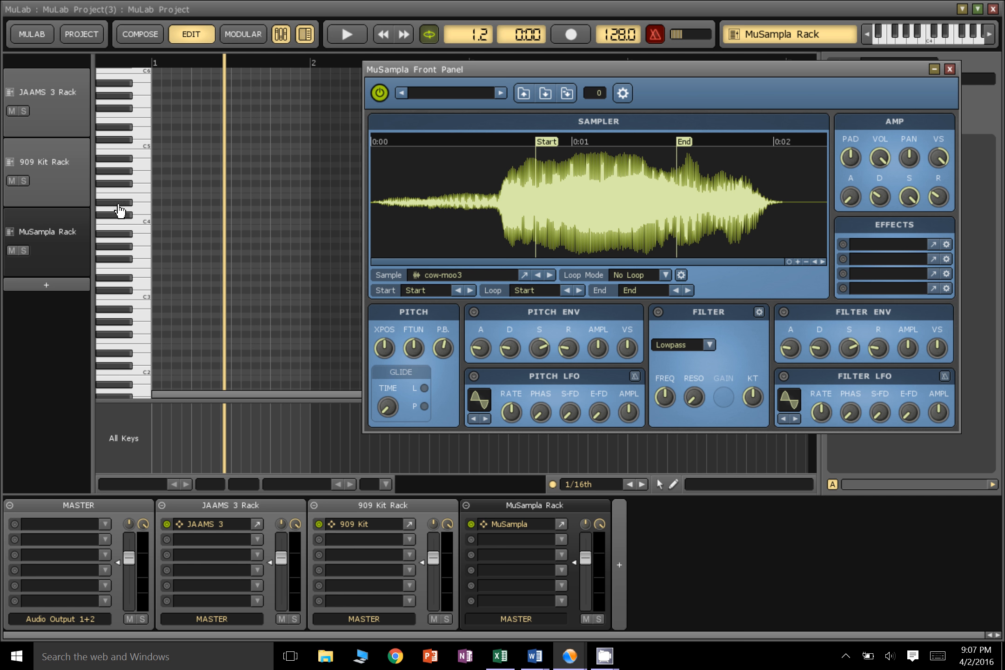
left_click(136, 204)
left_click(135, 202)
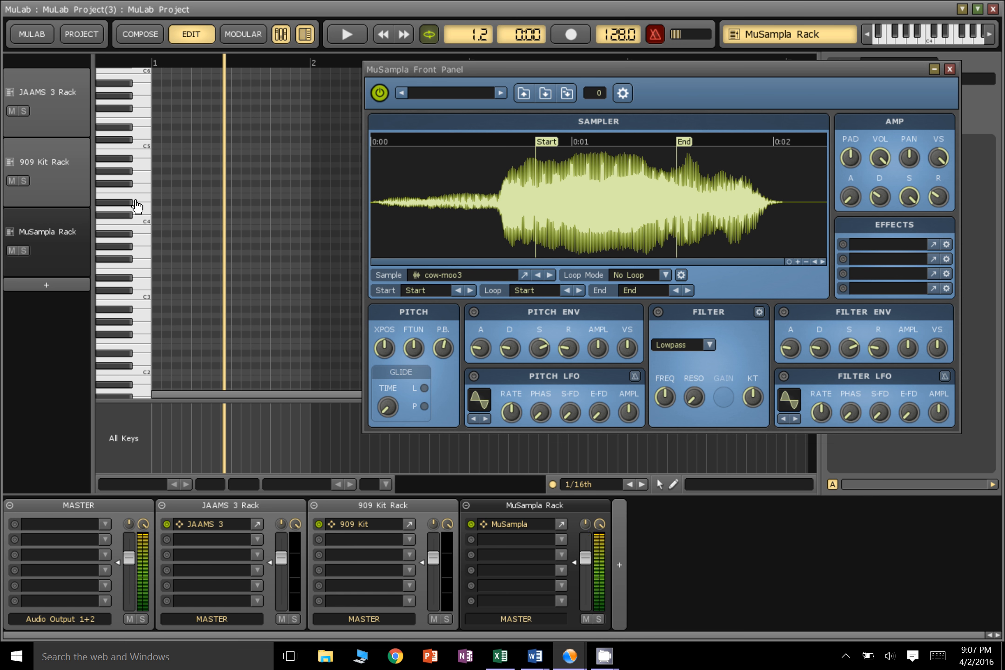
left_click(136, 202)
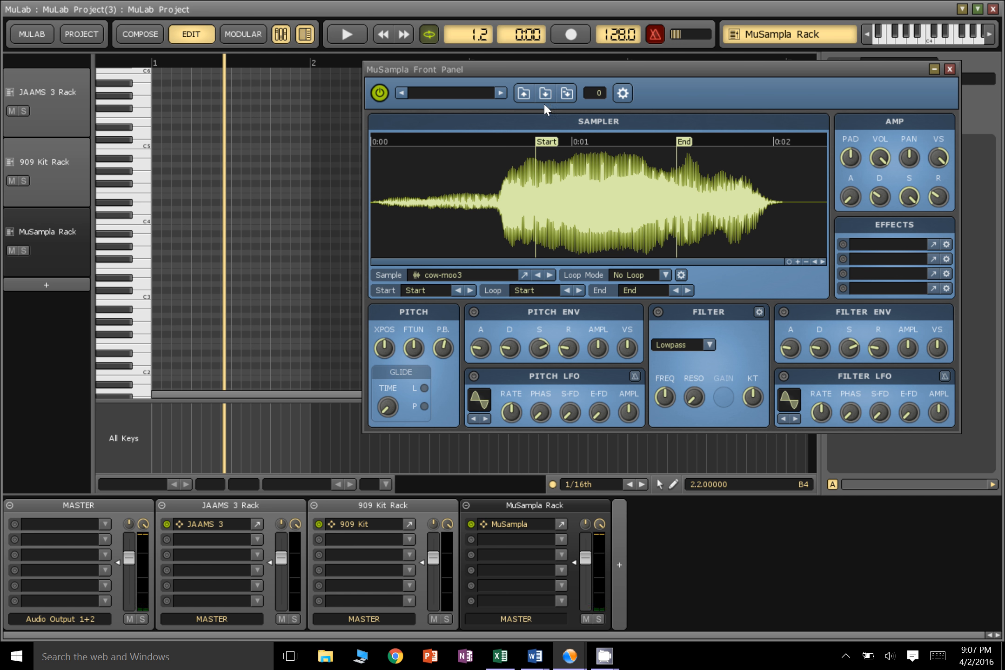
Move the sample start to the onset of the loud section, restore its full end, audition it, and close the MuSampla panel
mouse_move(552, 143)
left_mouse_down()
mouse_move(445, 140)
mouse_move(512, 149)
left_mouse_up()
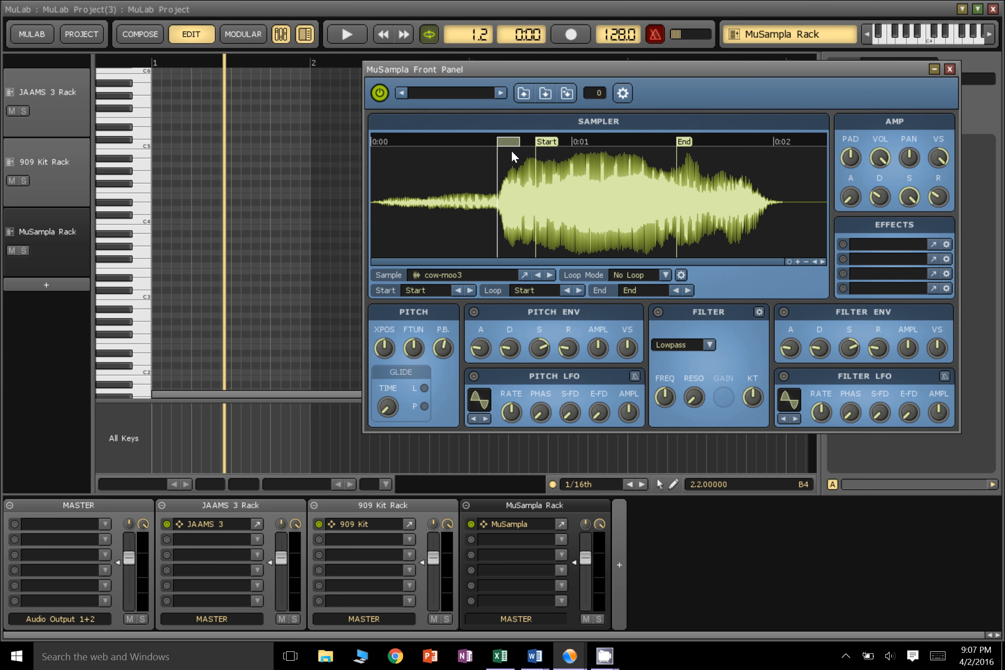
left_click(144, 205)
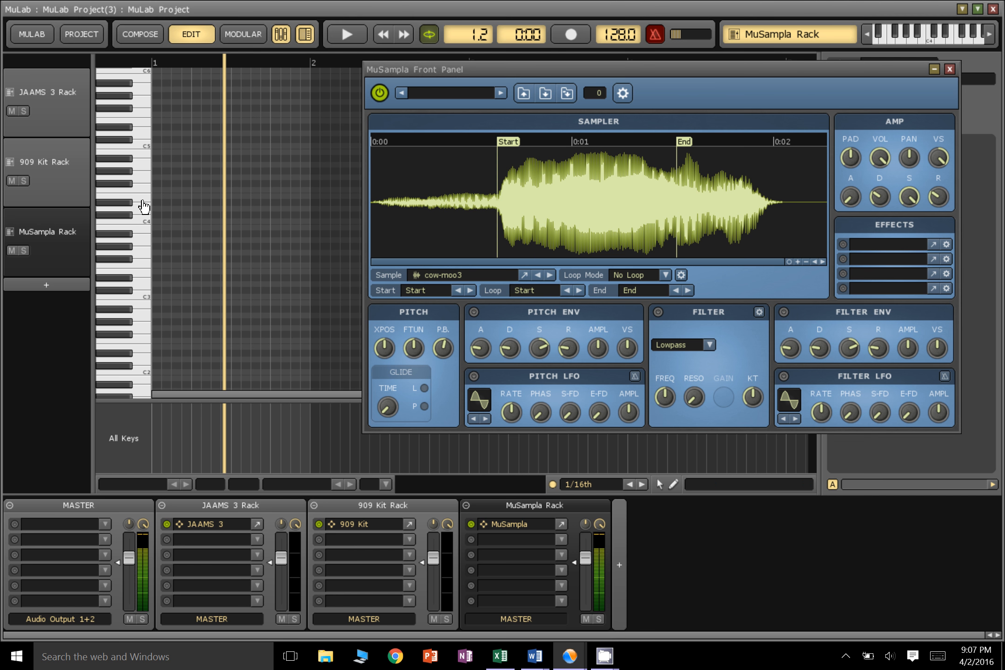
left_click_drag(683, 143, 862, 157)
left_click(128, 194)
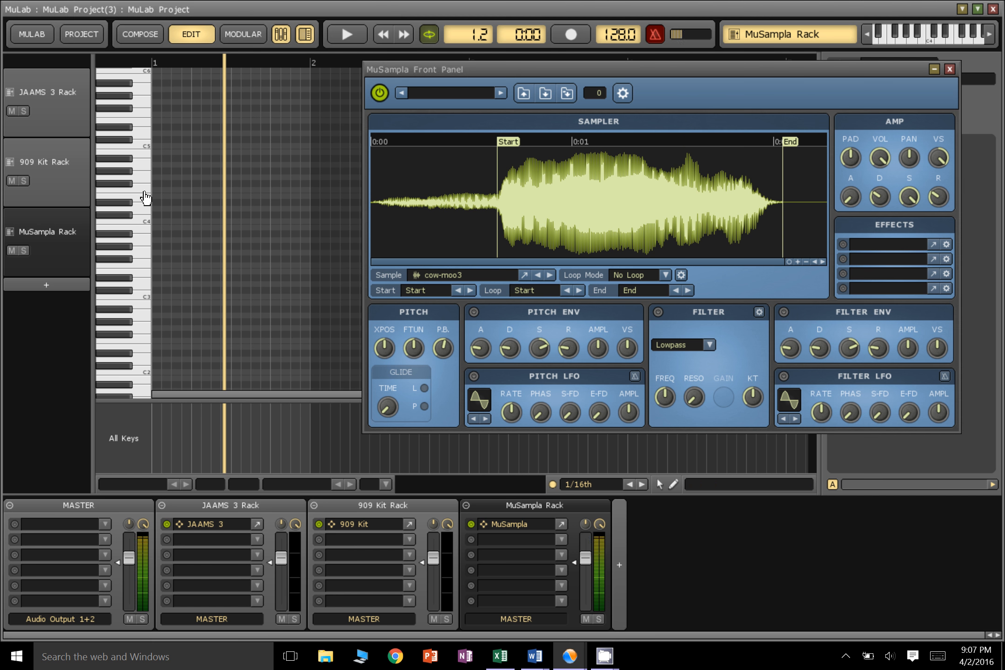
left_click(143, 292)
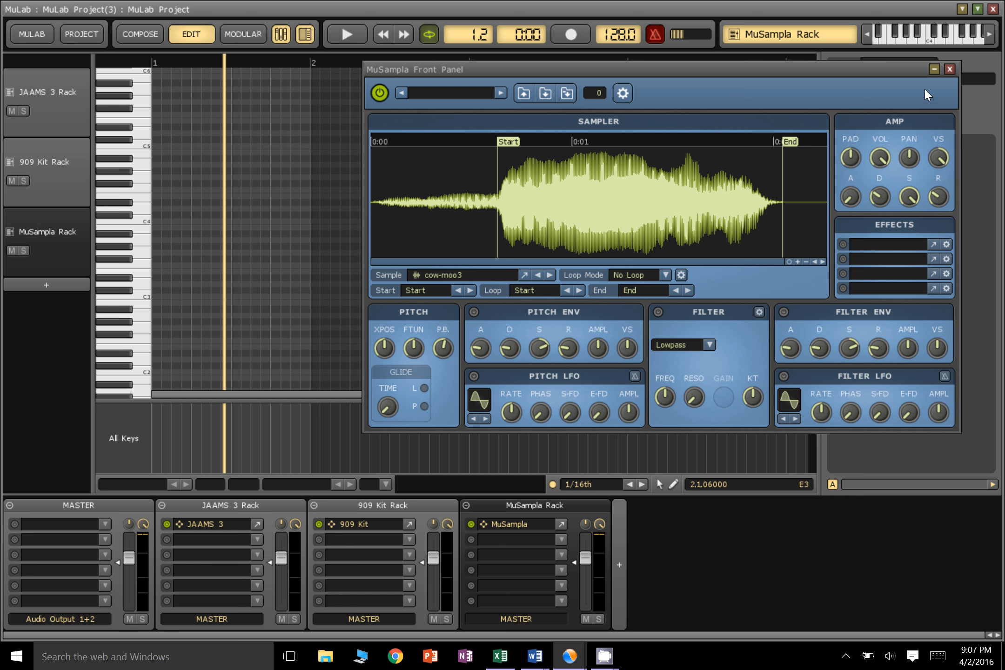
left_click(950, 70)
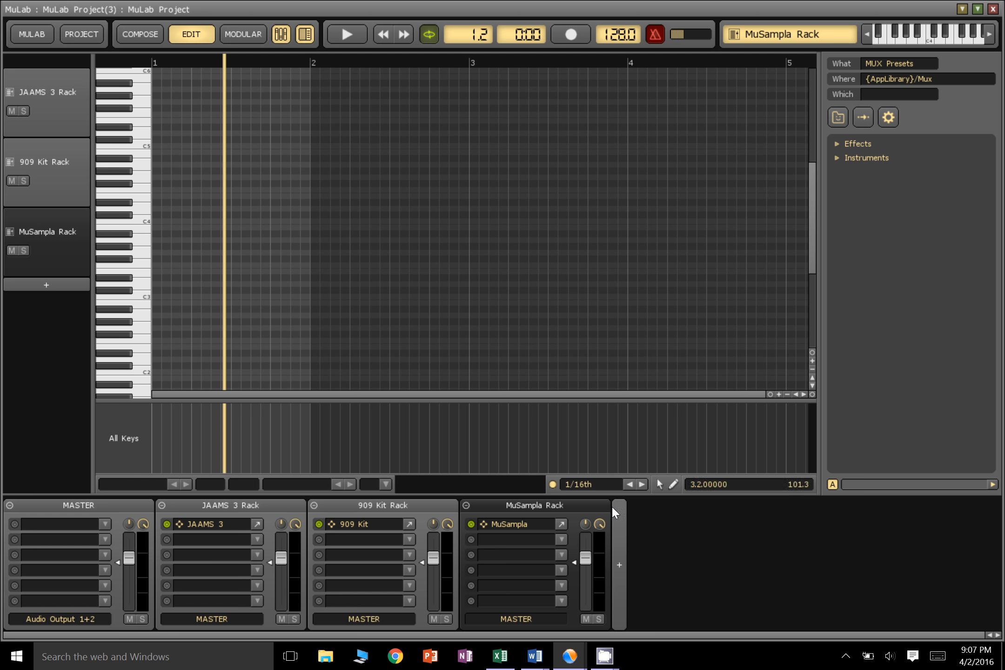
Draw four one-beat notes, E3, A#3, C3 and G2, across bar 1 of the MuSampla track and play the loop
left_click(673, 486)
mouse_move(160, 276)
left_mouse_down()
mouse_move(190, 277)
mouse_move(233, 239)
left_mouse_up()
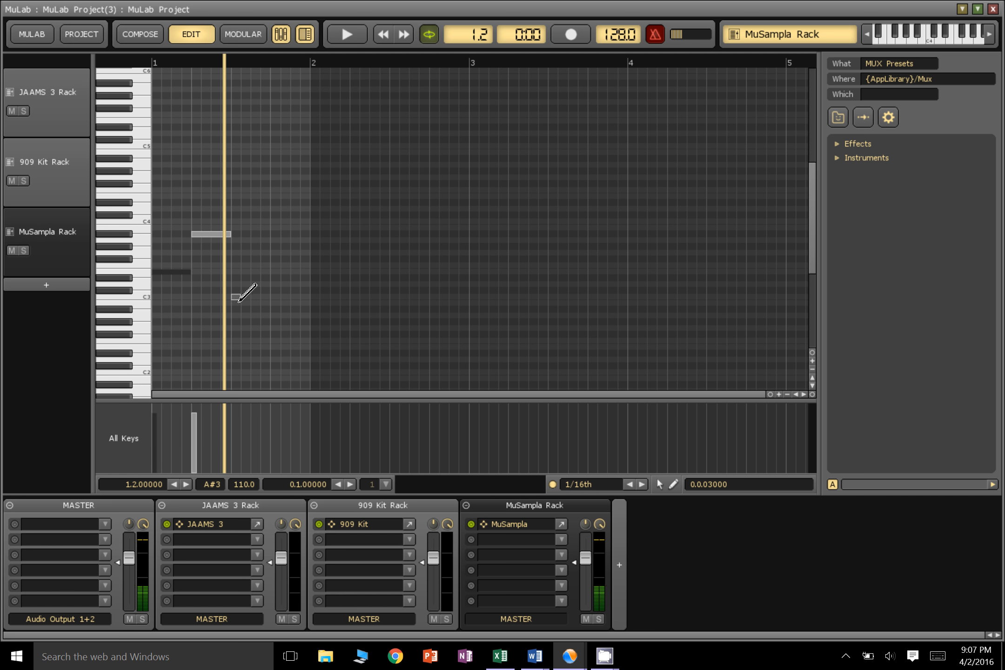
mouse_move(233, 301)
left_mouse_down()
mouse_move(273, 303)
mouse_move(313, 329)
left_mouse_up()
left_click(347, 33)
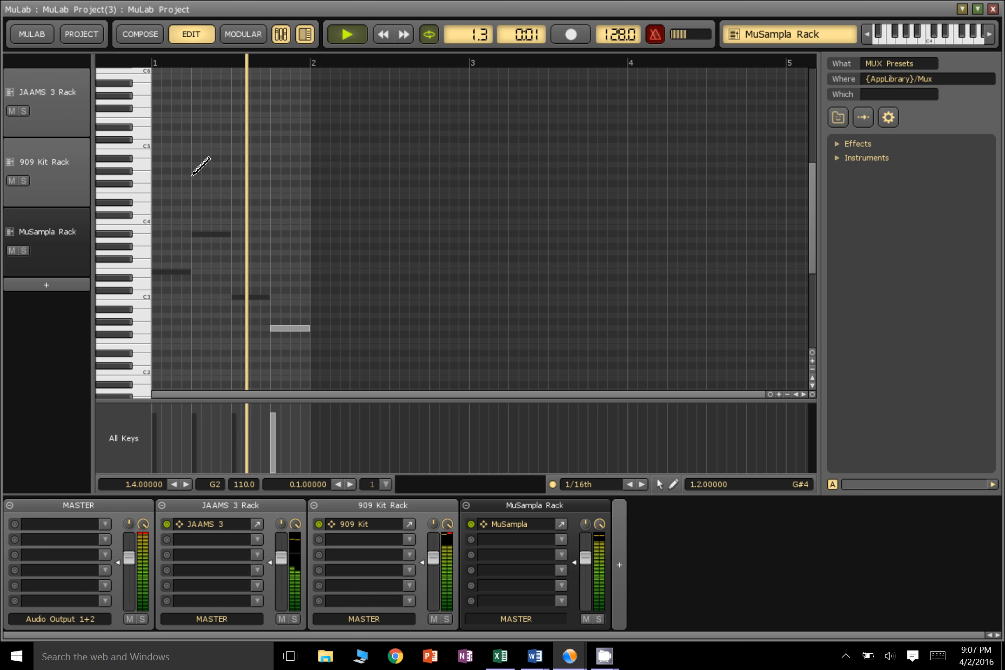
Stop playback, extend the composition's loop end to bar 25, and move the MuSampla sequence to bar 13
left_click(344, 41)
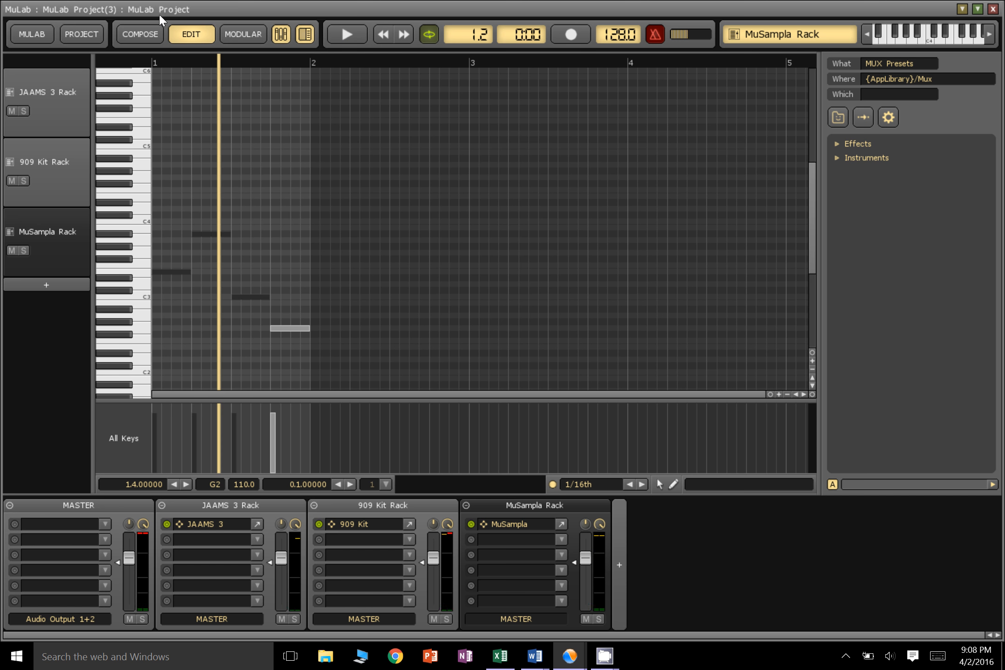
left_click(147, 38)
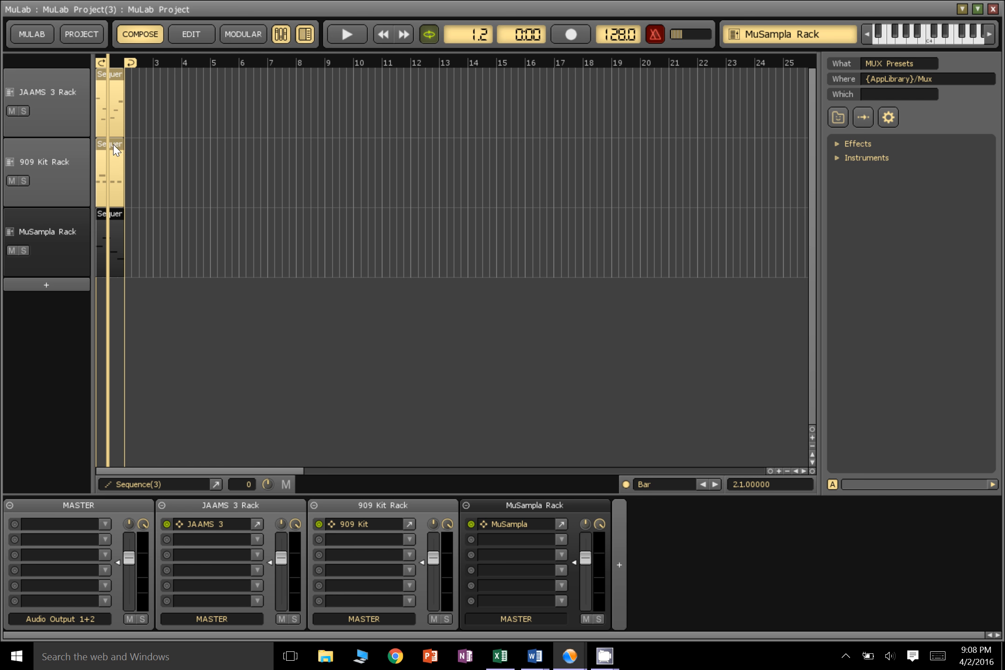
mouse_move(171, 70)
left_mouse_down()
mouse_move(784, 69)
mouse_move(776, 69)
left_mouse_up()
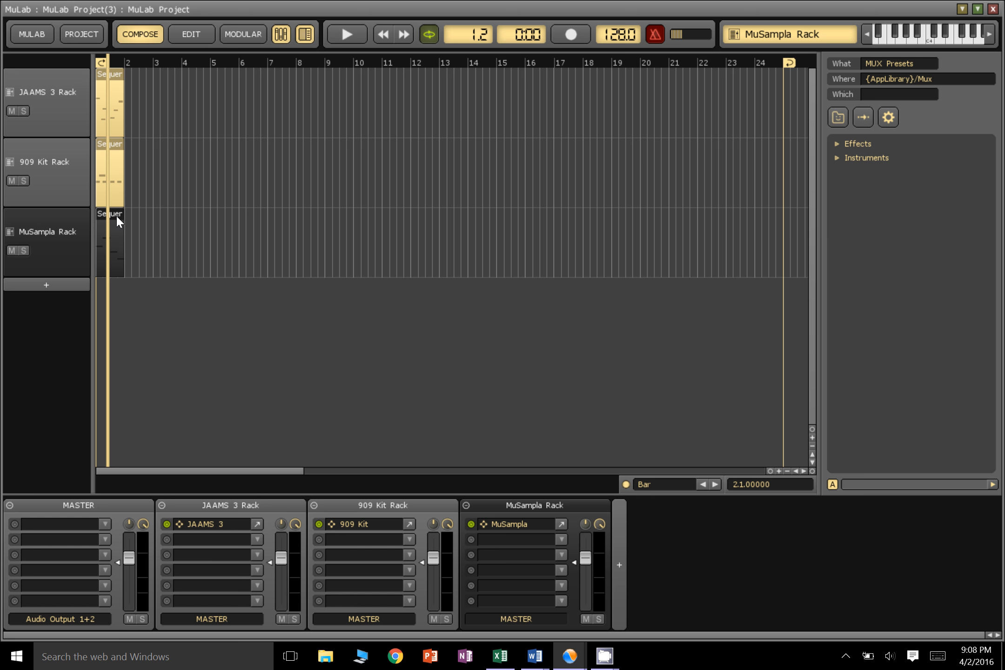
left_click_drag(117, 215, 411, 210)
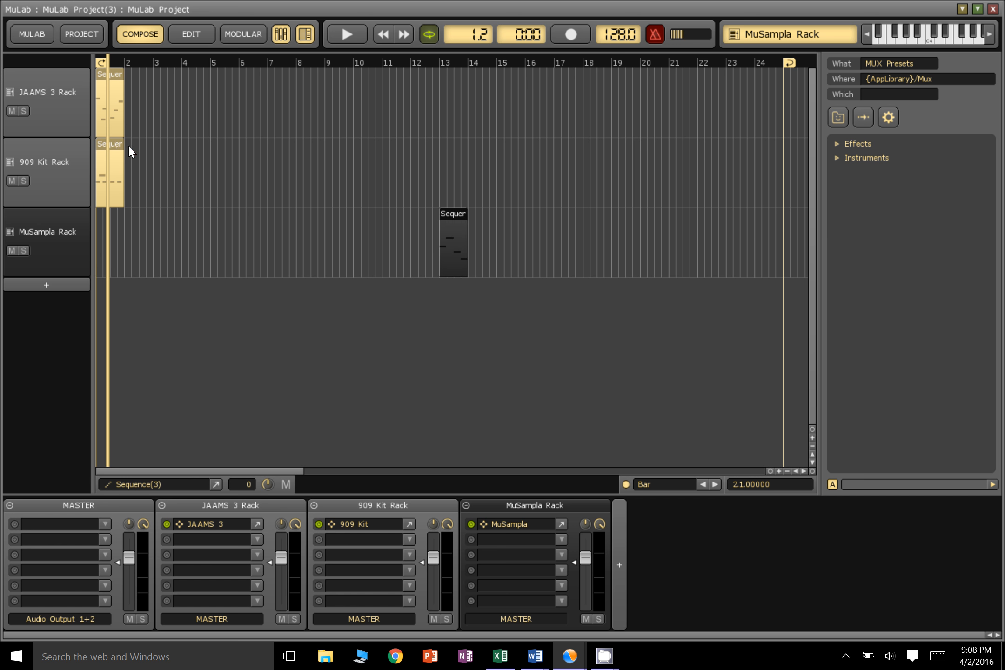
Try lengthening the 909 Kit sequence, restore its one-bar length, and fill bars 2 to 12 with linked copies of it
left_click_drag(127, 146, 286, 156)
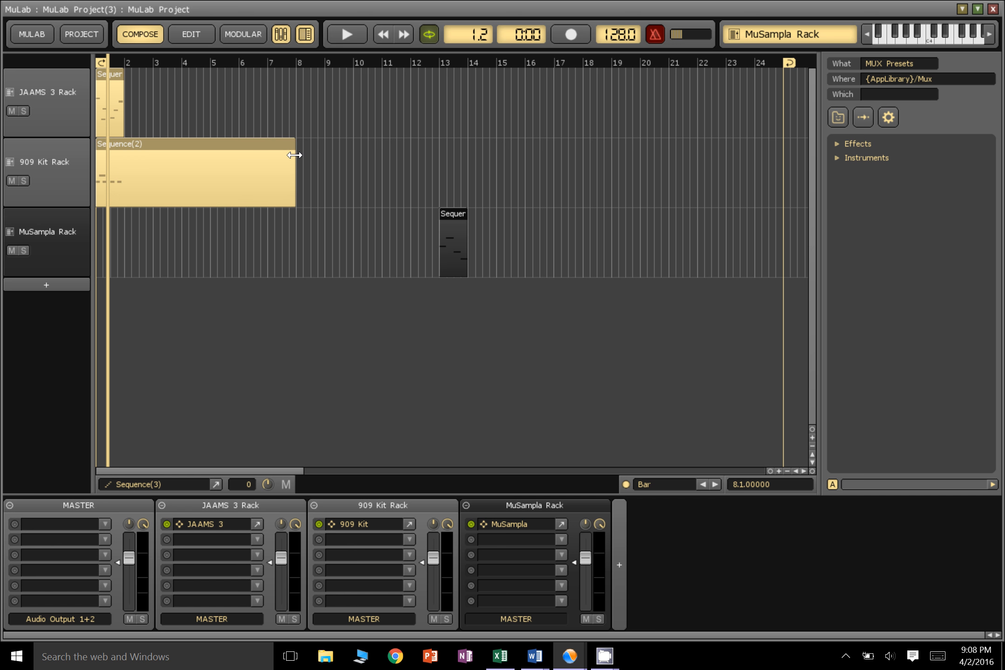
left_click_drag(294, 155, 130, 177)
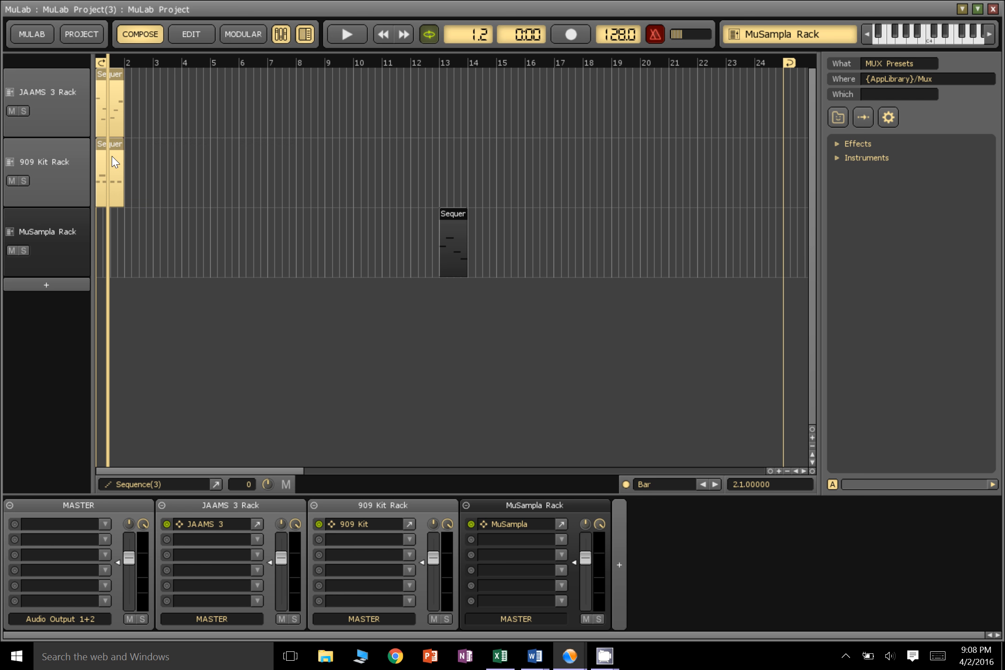
left_click(116, 159)
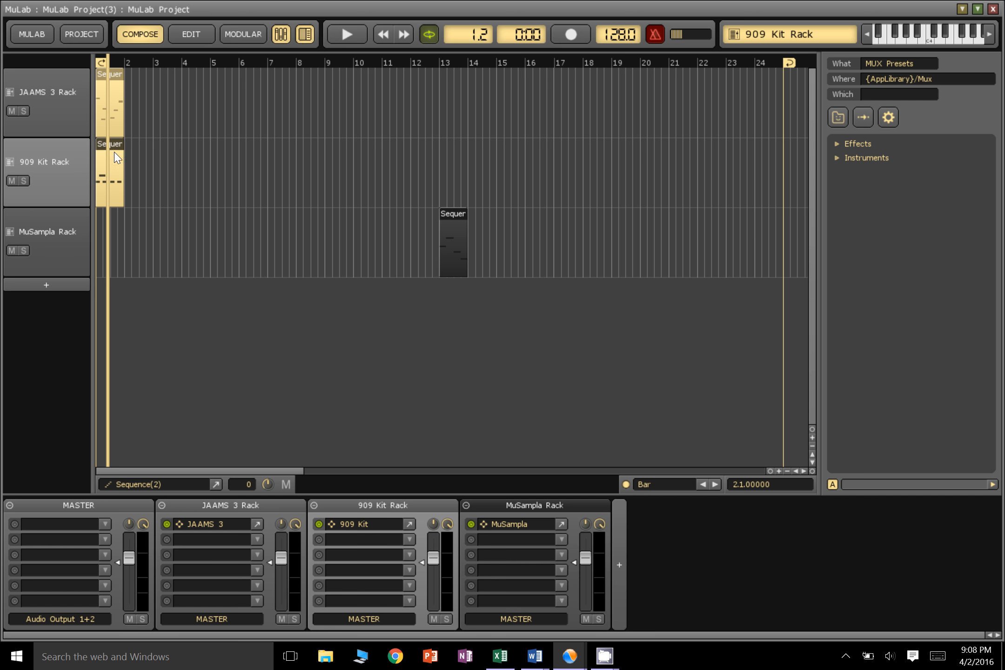
key("ctrl+v")
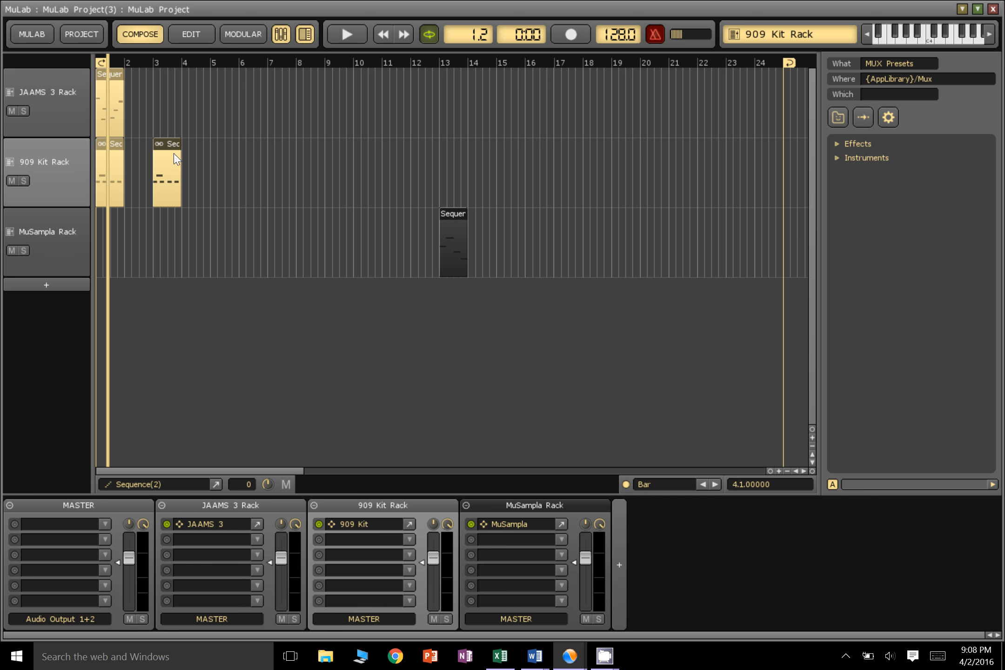
left_click_drag(169, 147, 149, 149)
key("ctrl+v")
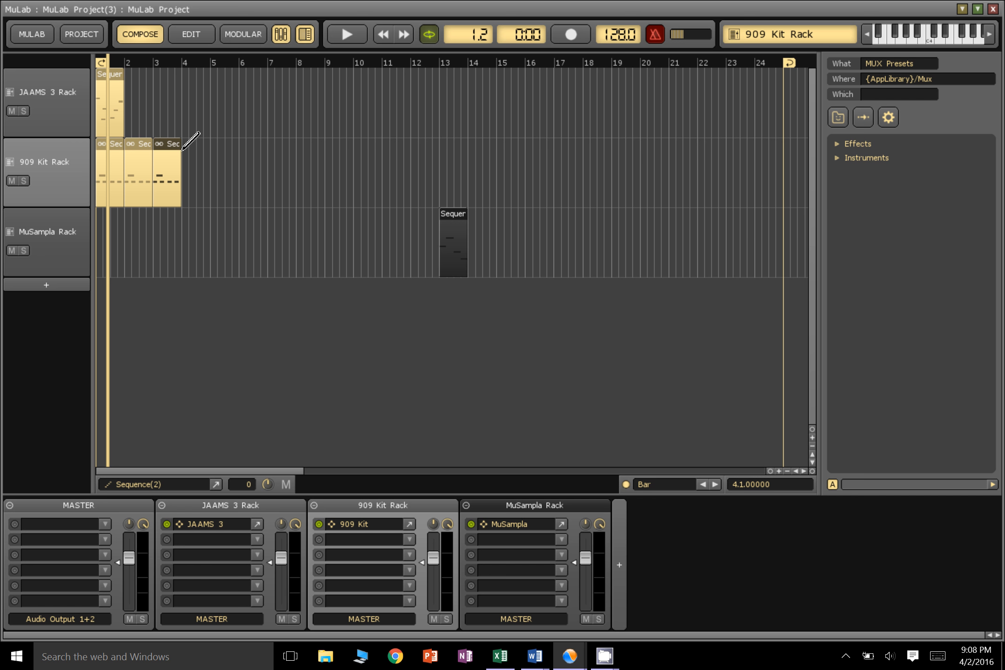
key("ctrl+v")
key("ctrl+v")
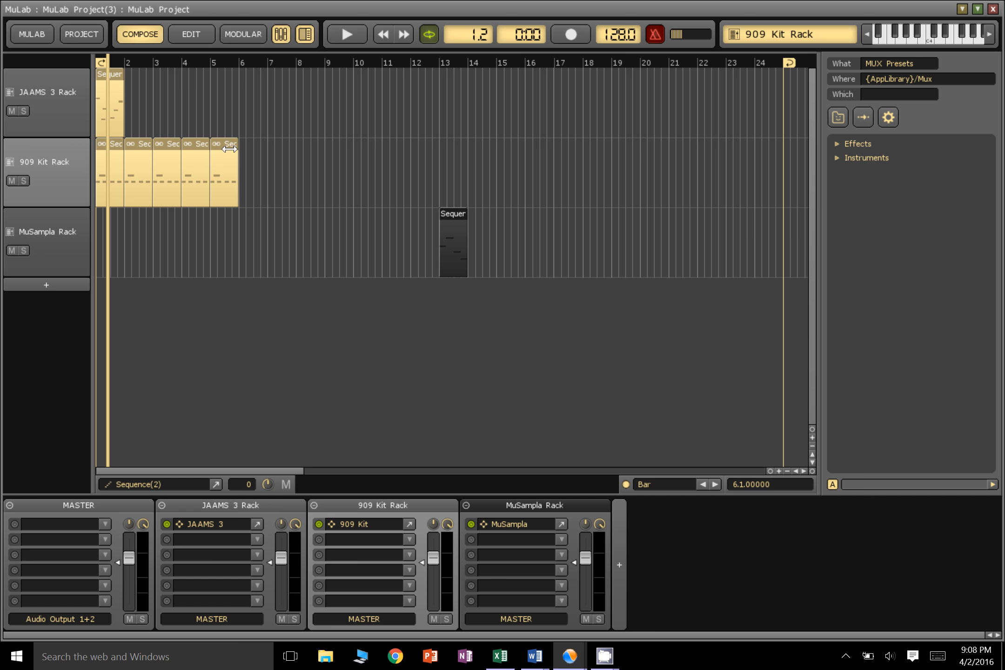
key("ctrl+v")
key("ctrl+v")
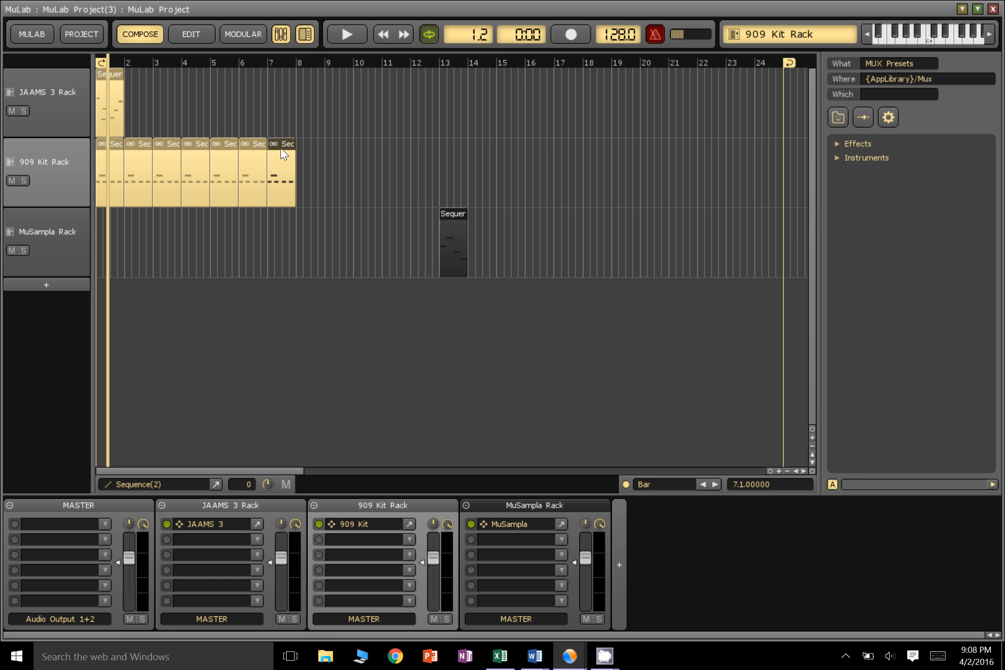
left_click_drag(284, 146, 305, 148)
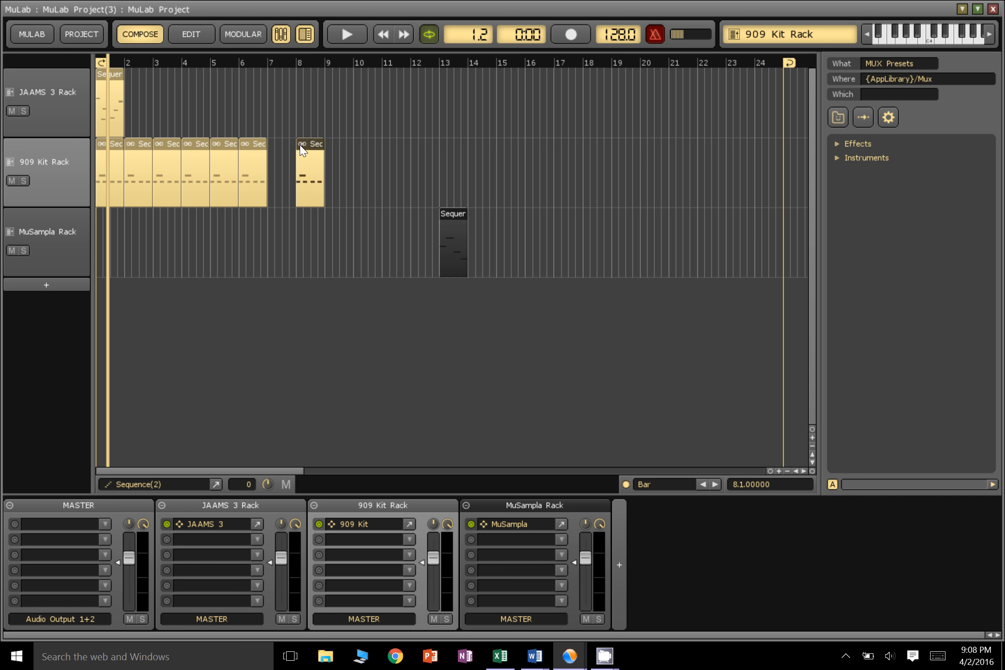
key("ctrl+v")
key("ctrl+v")
key("ctrl+v")
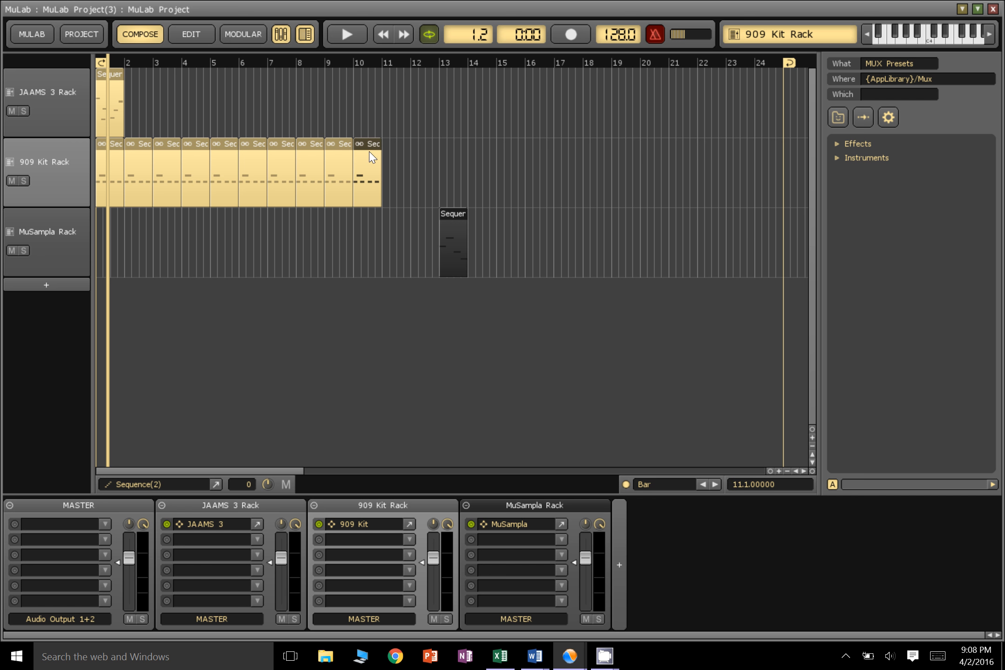
key("ctrl+v")
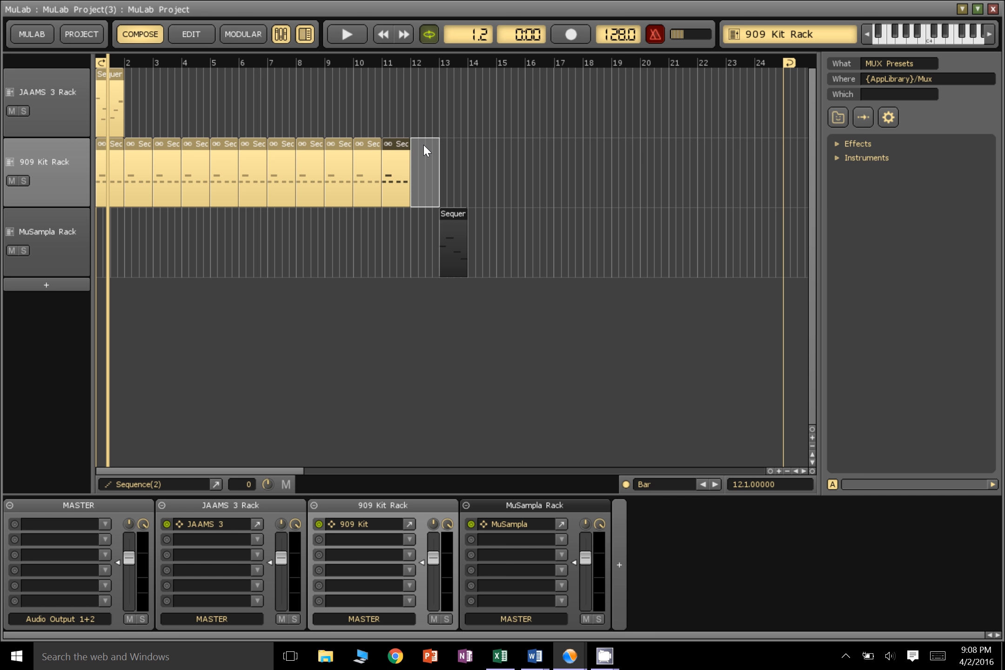
key("ctrl+v")
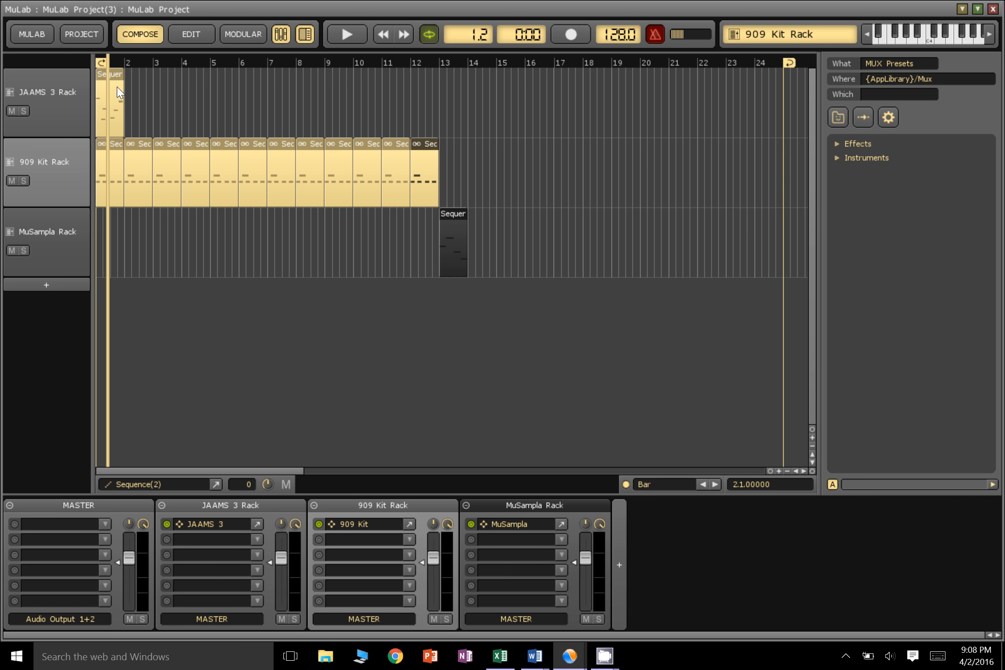
Move the JAAMS 3 sequence from bar 1 to bar 14 and play the arrangement from the start
left_click(115, 74)
left_click(477, 71)
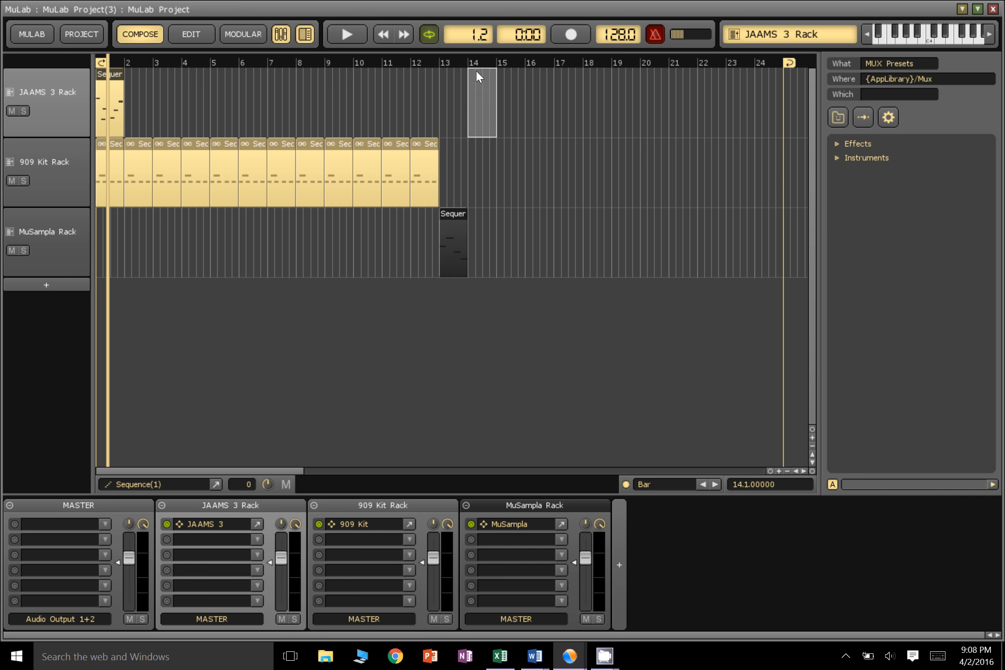
key("ctrl+v")
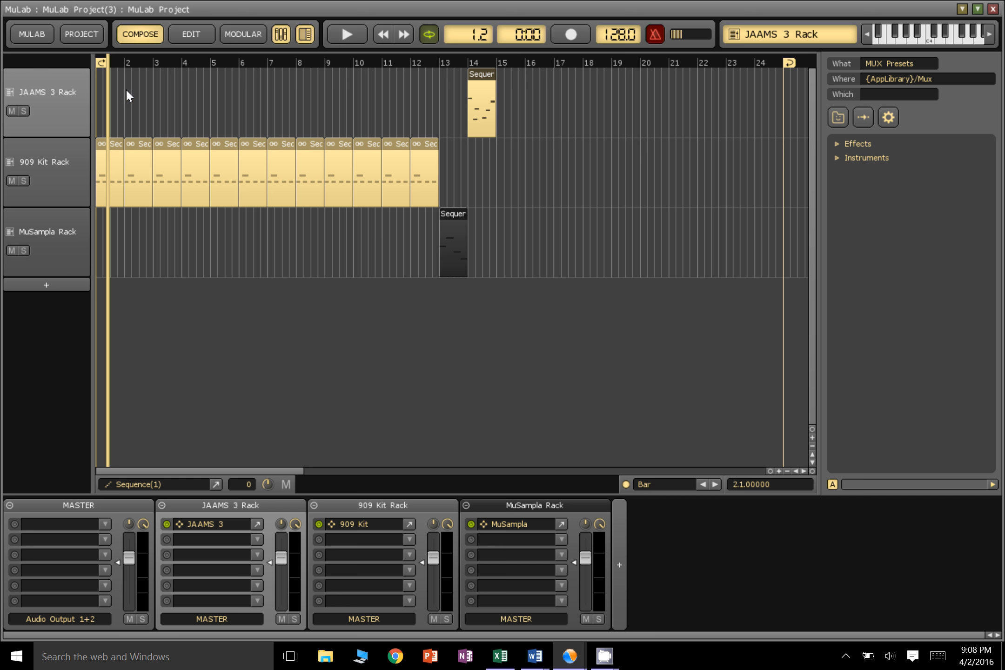
left_click(101, 66)
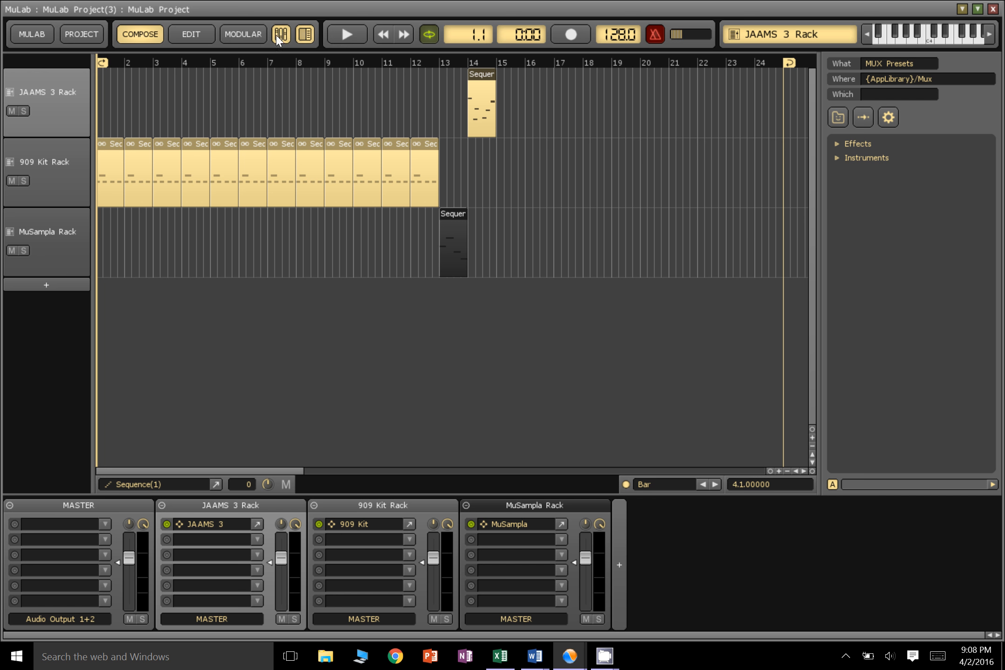
left_click(345, 40)
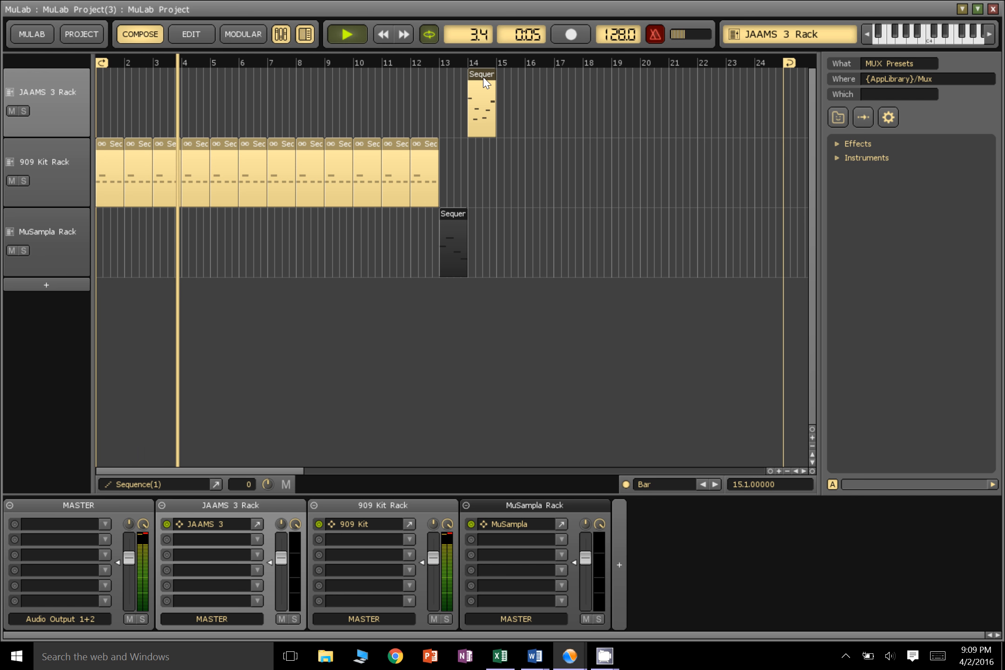
Move the JAAMS 3 sequence to bar 5, extend its repeats to the start of bar 13, and stop playback
left_click(442, 92)
left_click_drag(433, 87, 416, 106)
left_click_drag(430, 102, 428, 103)
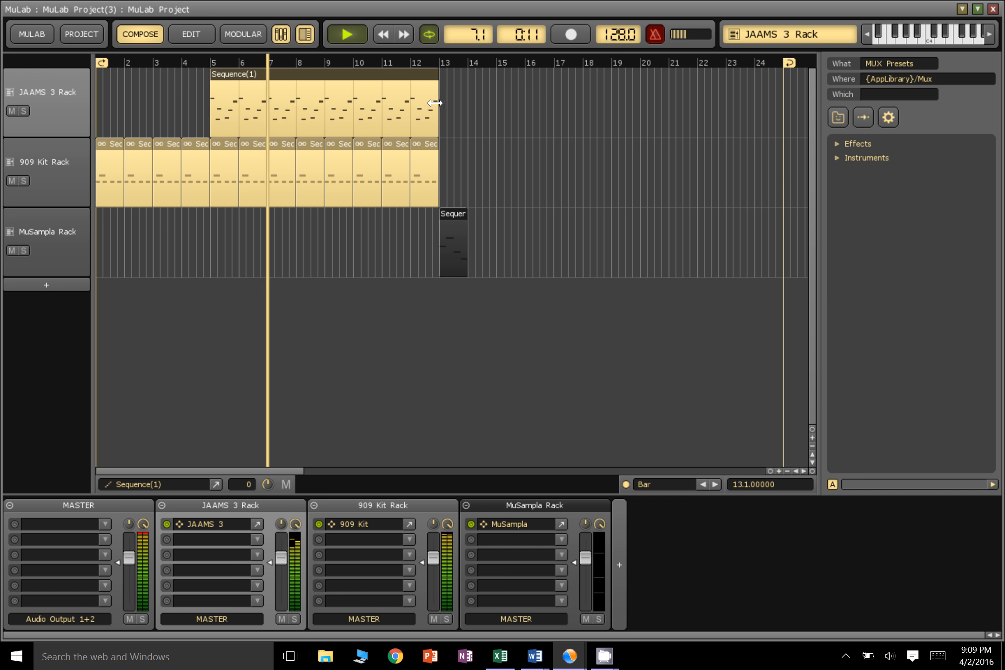
left_click(350, 31)
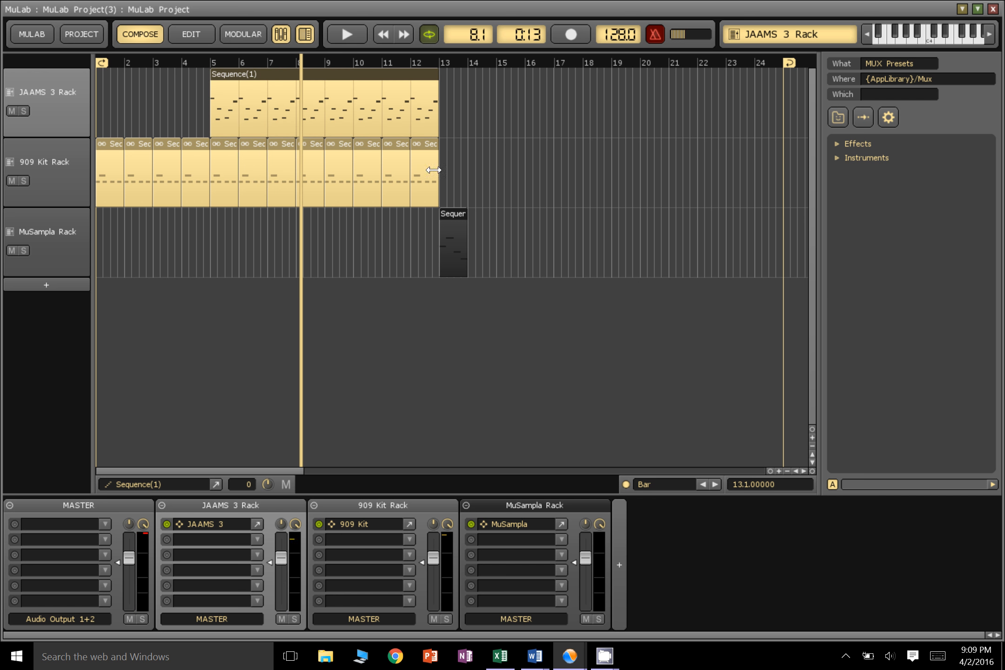
Move the MuSampla sequence to bar 7, try lengthening it to bar 13, and restore its one-bar length
mouse_move(438, 171)
left_mouse_down()
mouse_move(609, 175)
mouse_move(439, 176)
left_mouse_up()
left_click(457, 214)
left_click(289, 224)
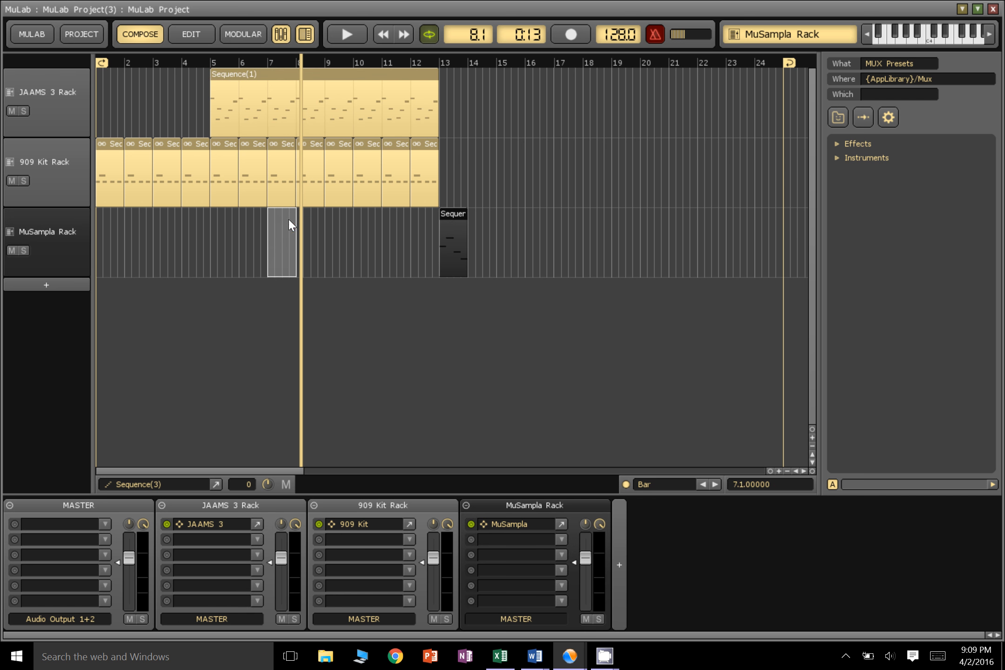
left_click_drag(289, 224, 439, 227)
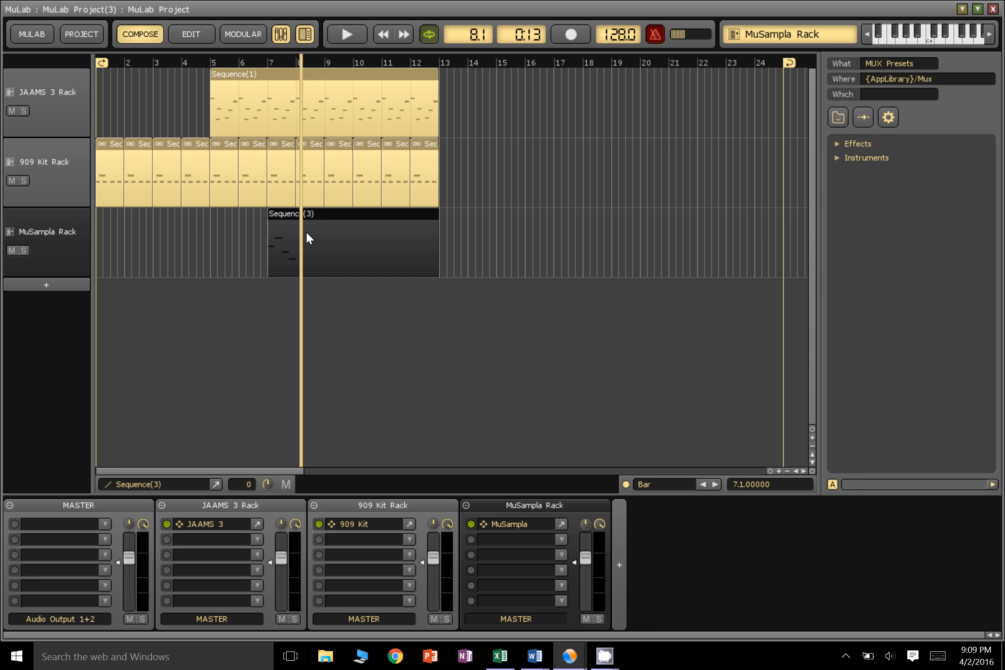
left_click_drag(436, 252, 281, 244)
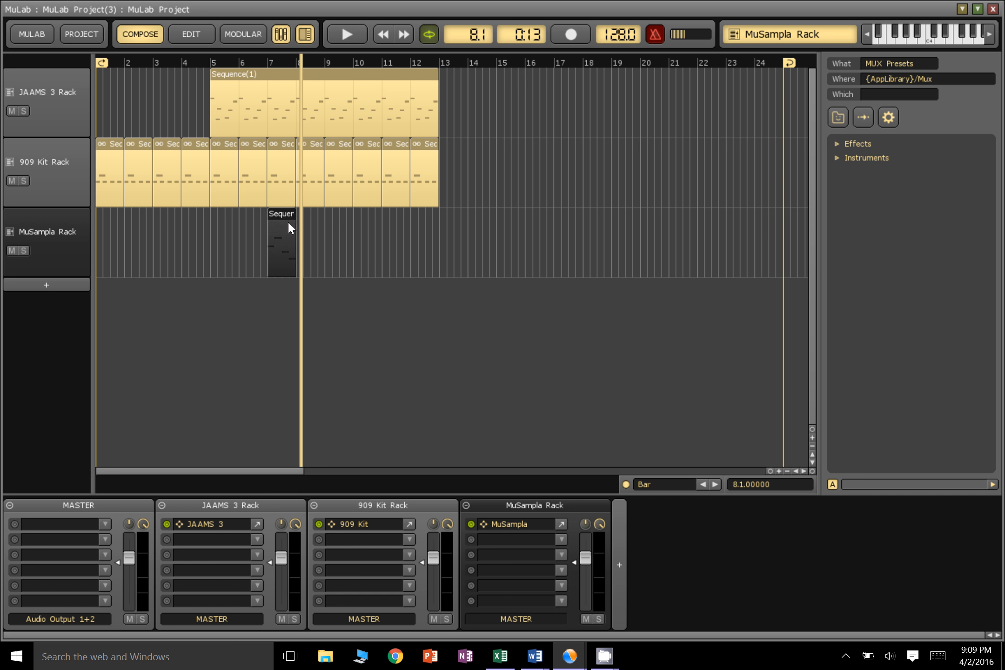
Fill bars 8 to 12 of the MuSampla track with linked copies of its one-bar sequence
left_click_drag(282, 223, 313, 226)
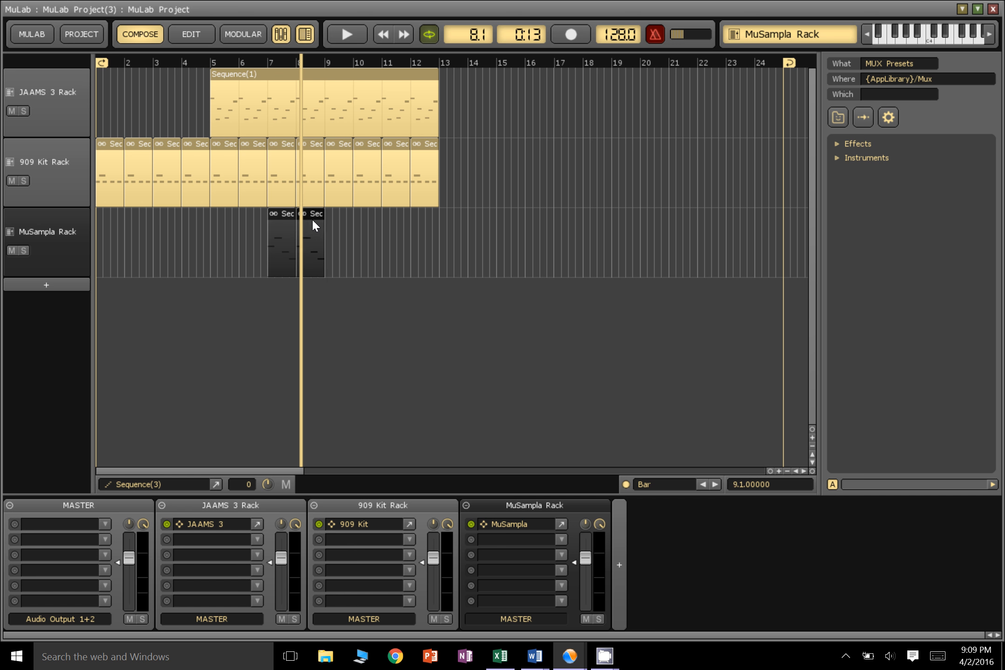
left_click(334, 228)
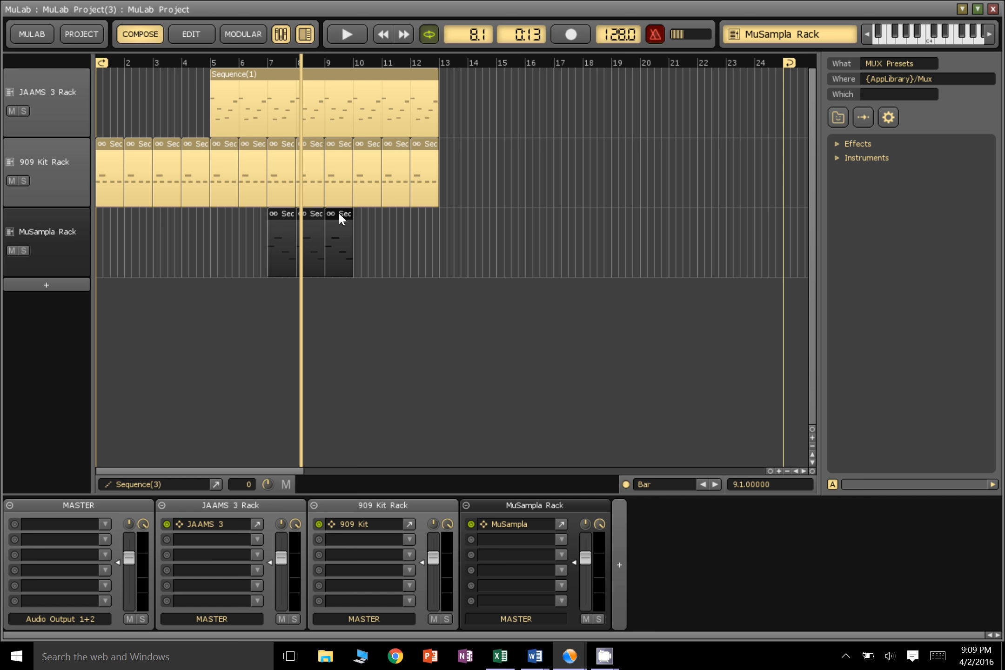
left_click(360, 213)
left_click_drag(370, 214, 424, 217)
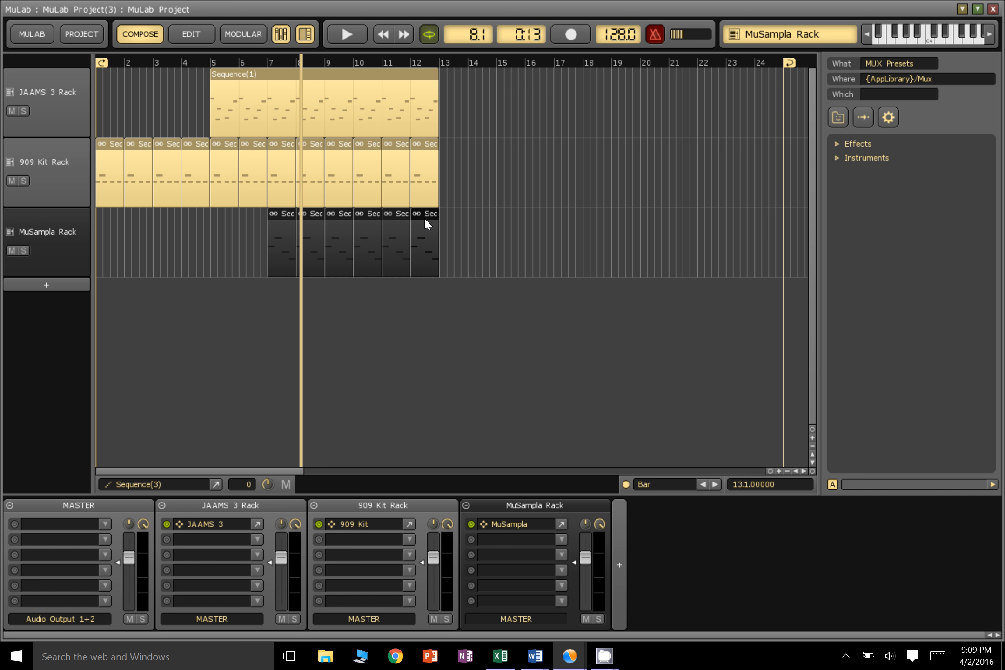
Set the loop end to bar 13 and play the arrangement from the start, stopping after the MuSampla part enters
left_click(383, 36)
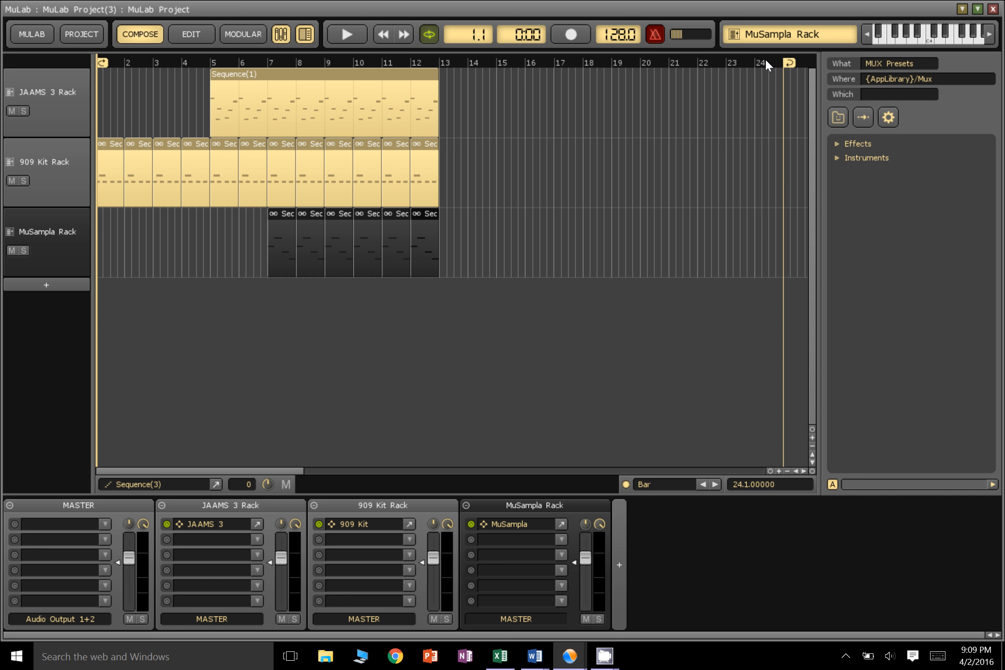
left_click_drag(456, 64, 436, 68)
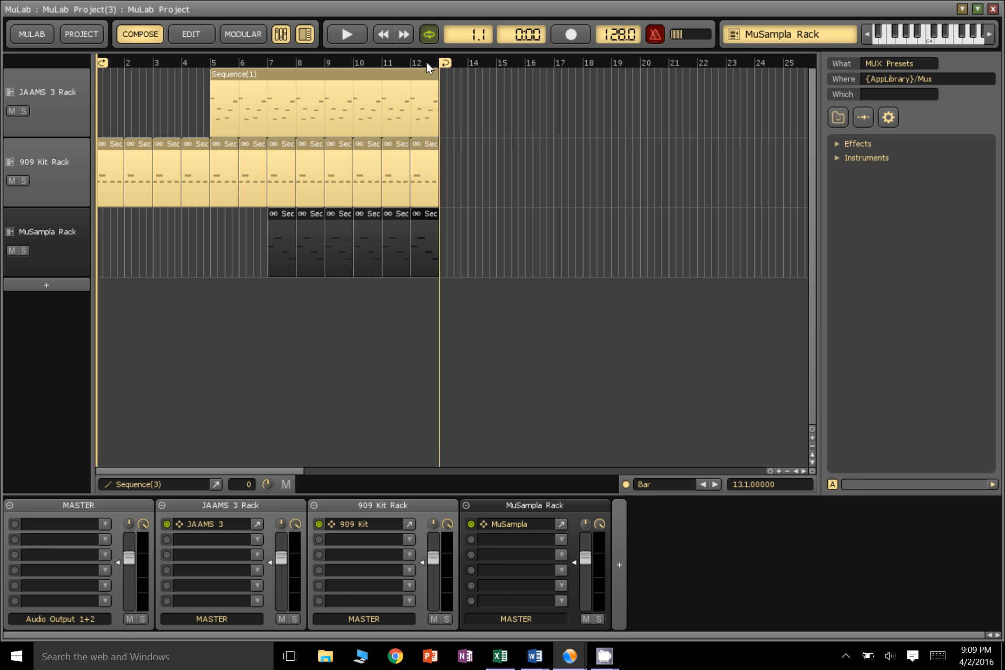
left_click(347, 36)
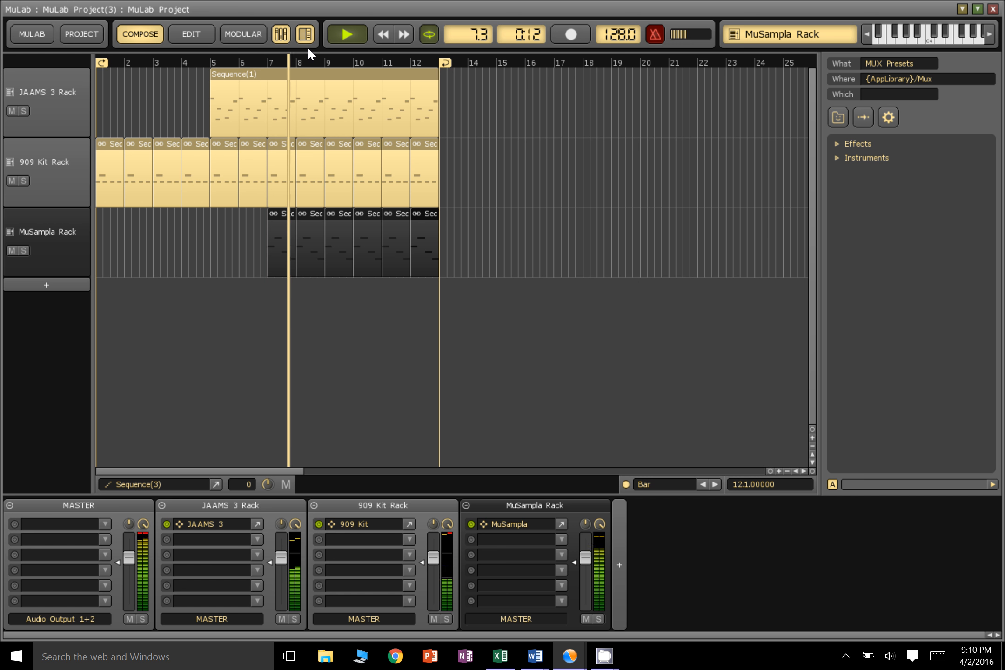
left_click(345, 35)
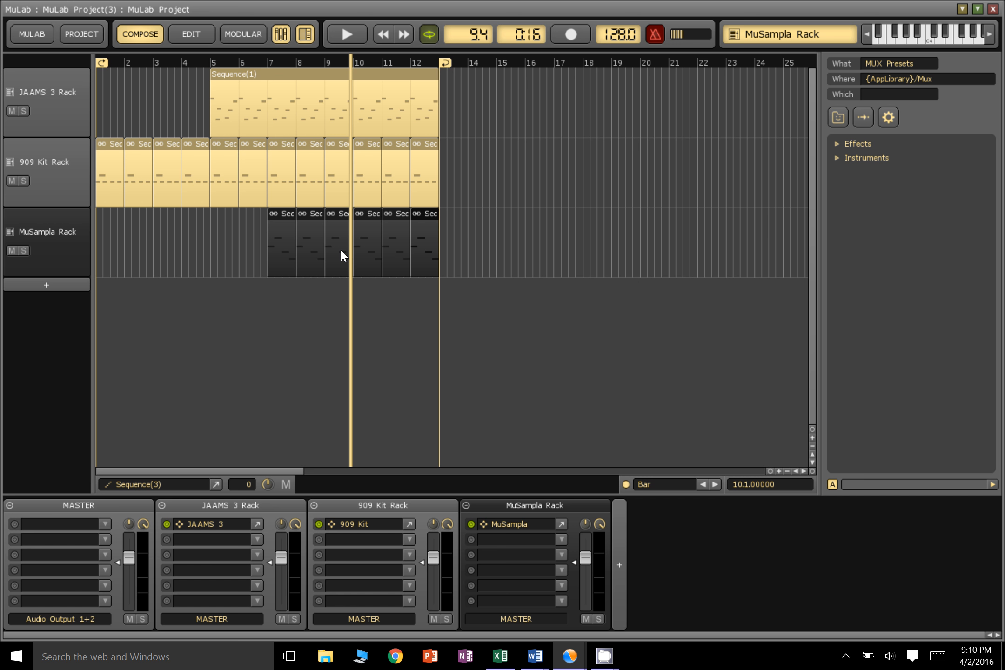
left_click(73, 37)
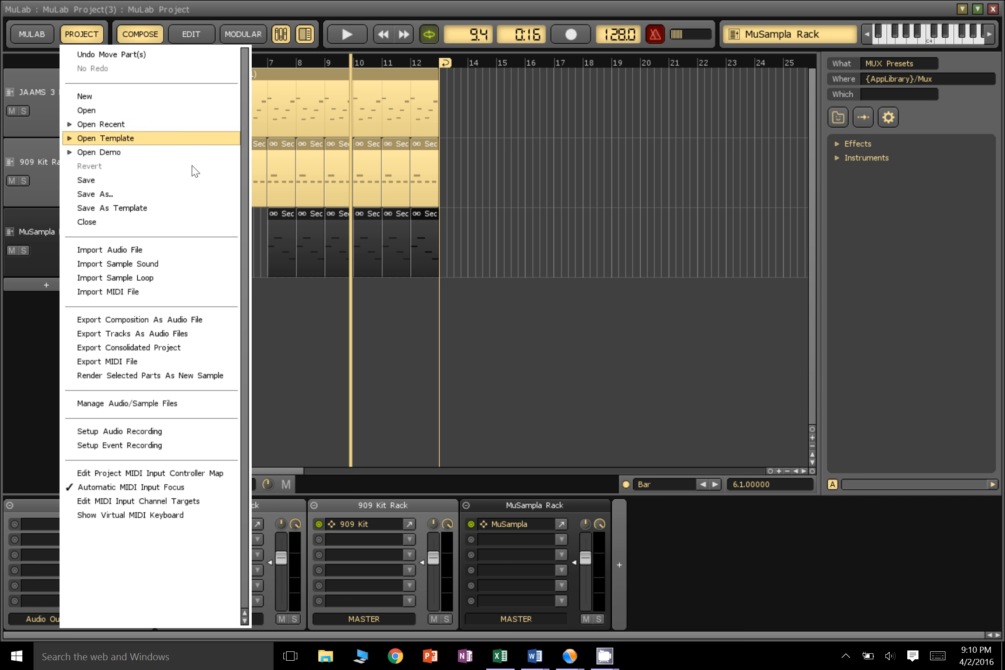
left_click(486, 221)
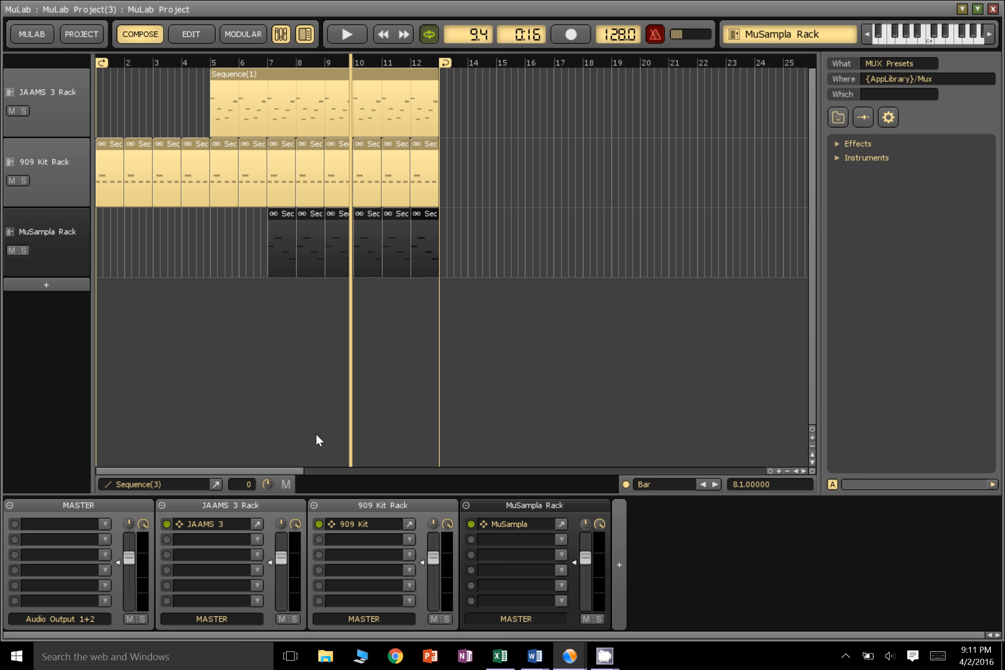
mouse_move(606, 660)
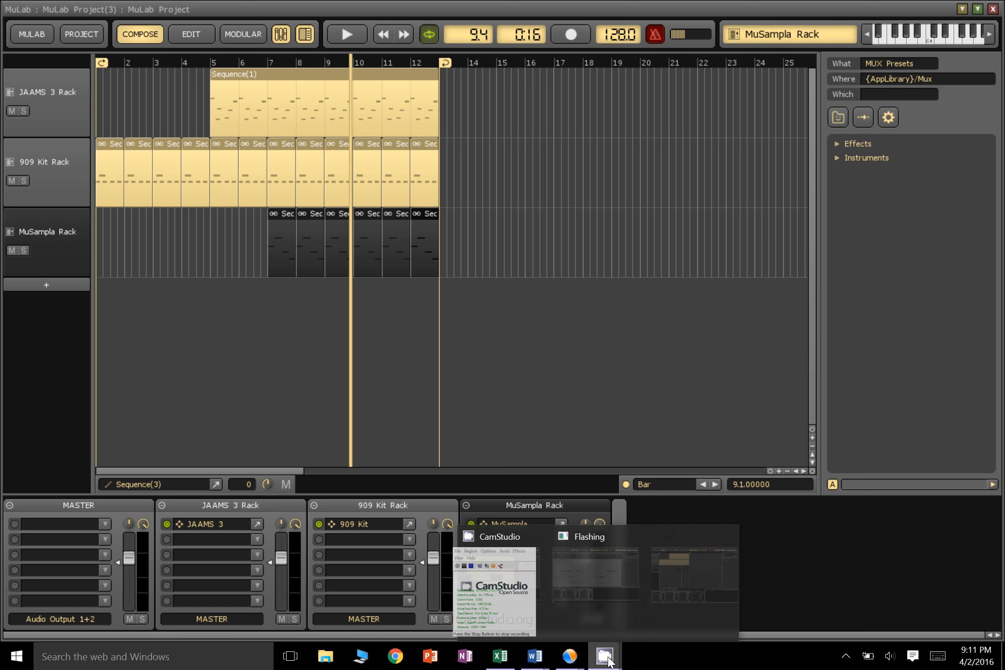